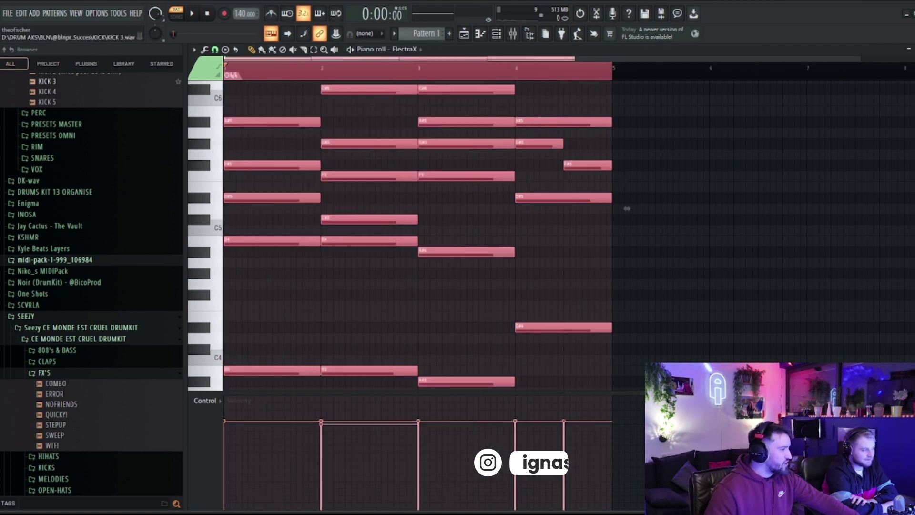
- Listen to the ElectraX chords, transpose all notes up three semitones and play the result
key(space)
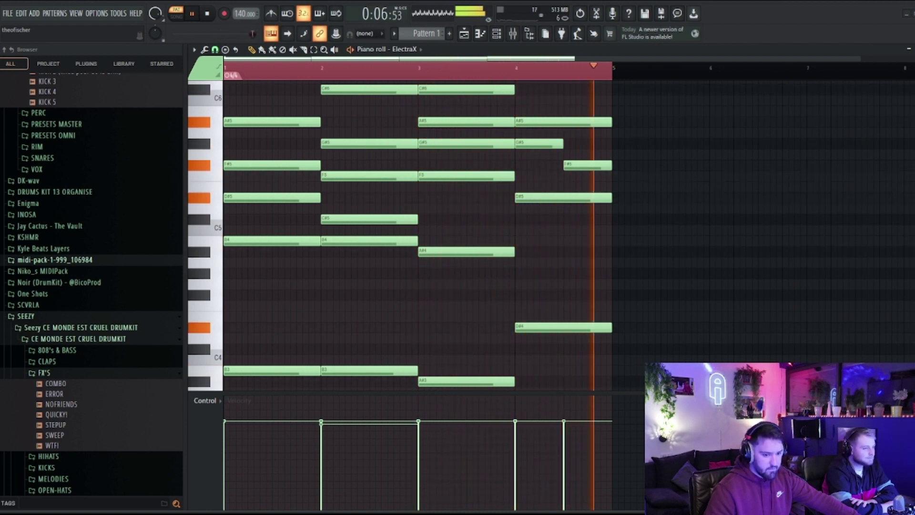
key(space)
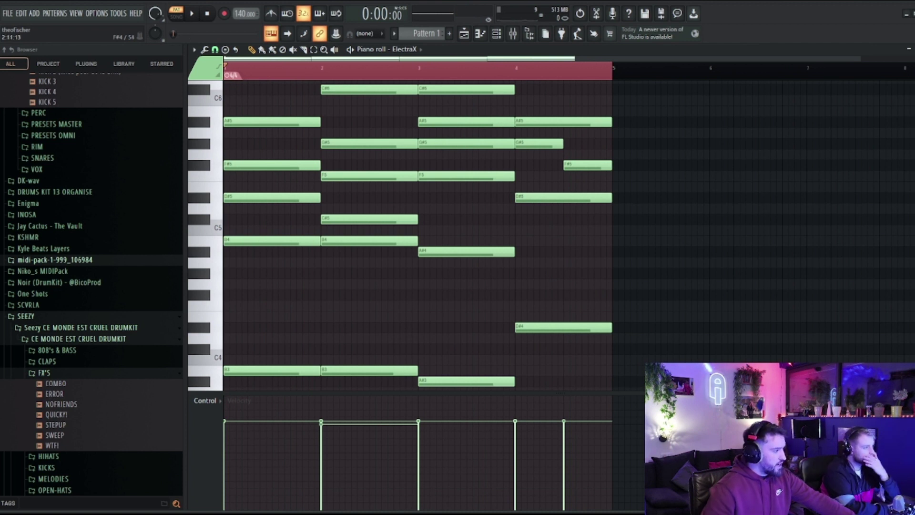
key(ctrl+a)
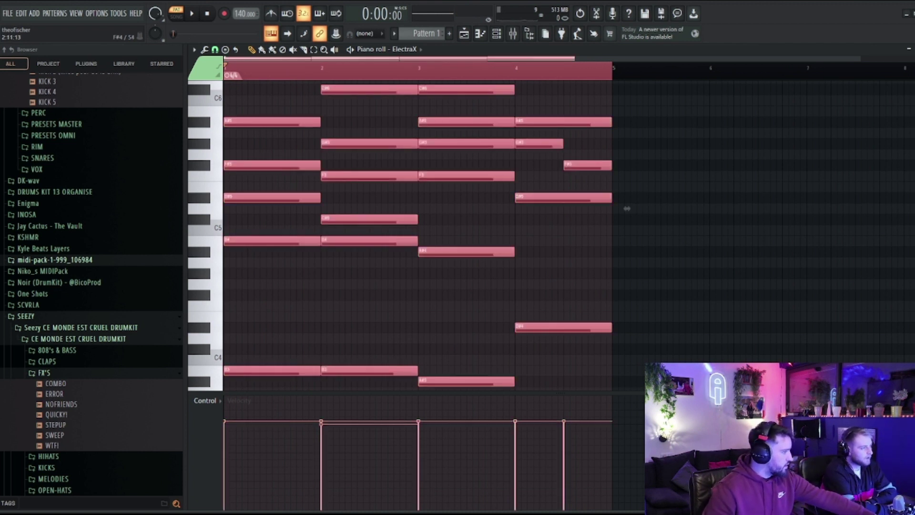
key(Up)
key(Up)
key(Up)
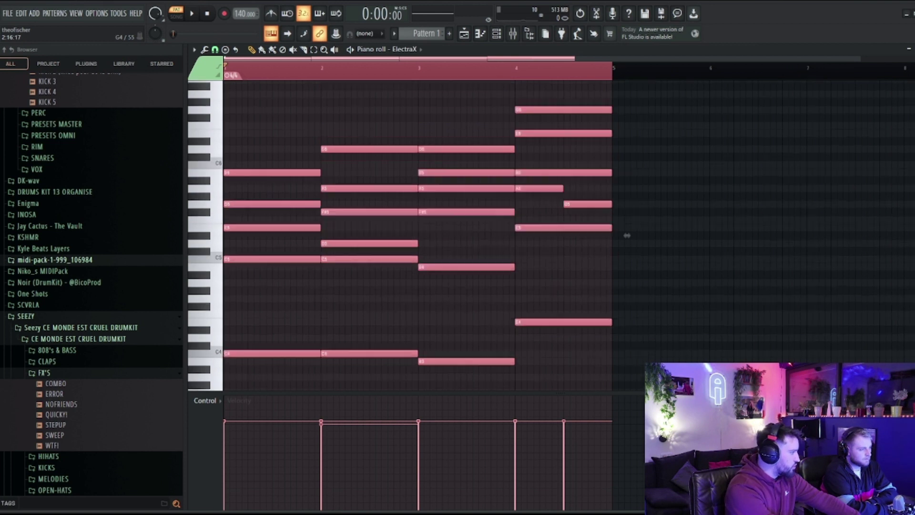
key(space)
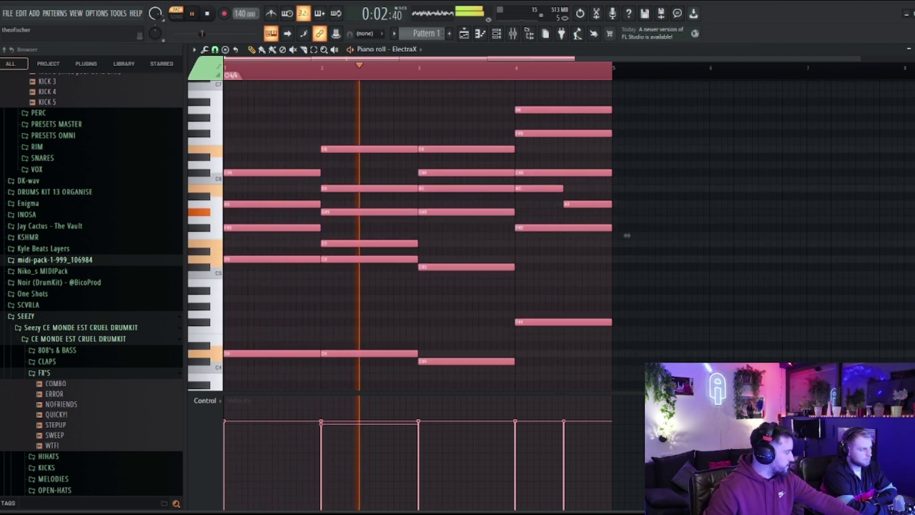
key(space)
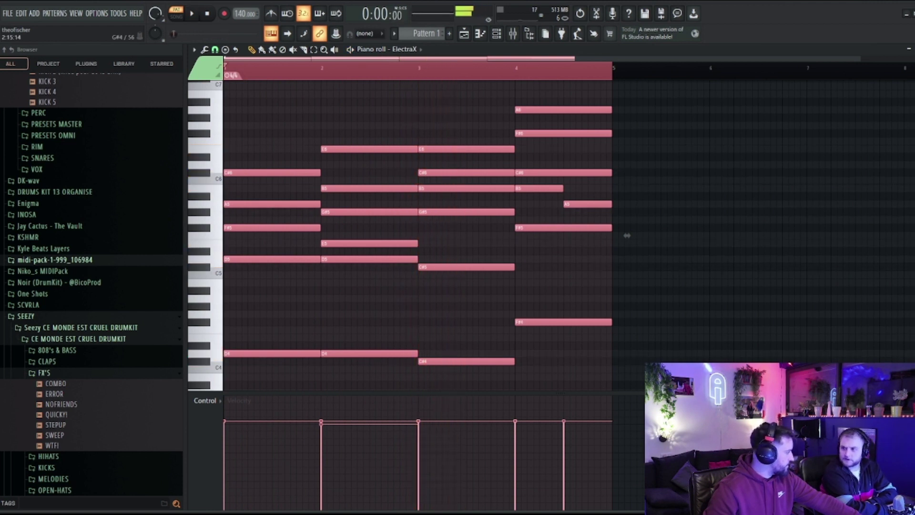
- Transpose all ElectraX chord notes down five semitones, play them back and clear the note selection
key(Down)
key(Down)
key(Down)
key(Down)
key(Down)
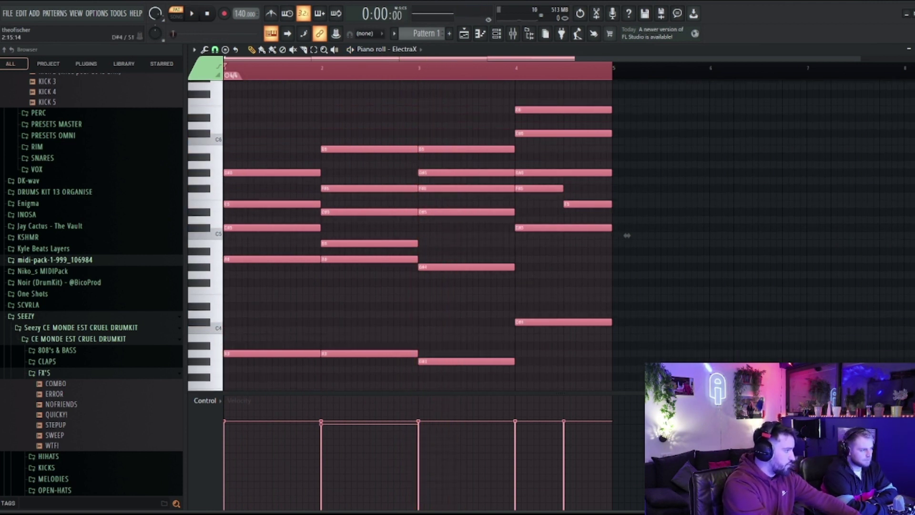
key(space)
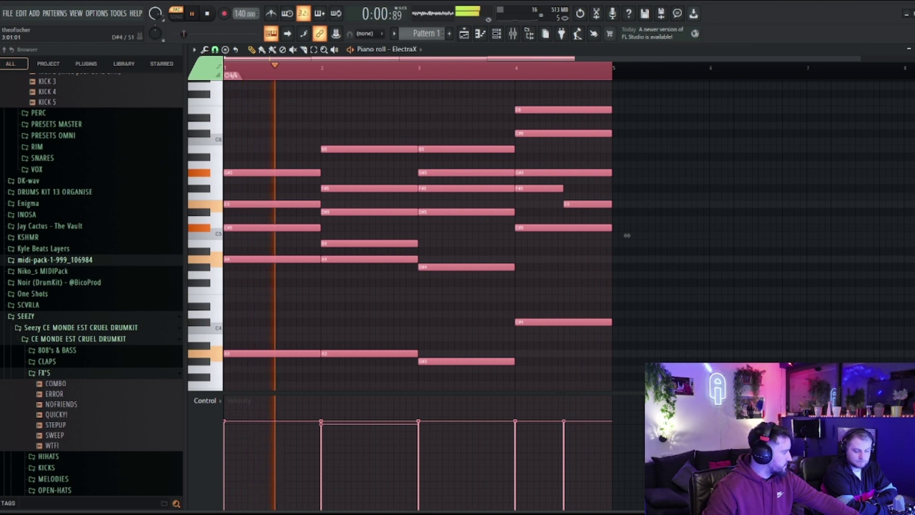
key(ctrl+d)
key(space)
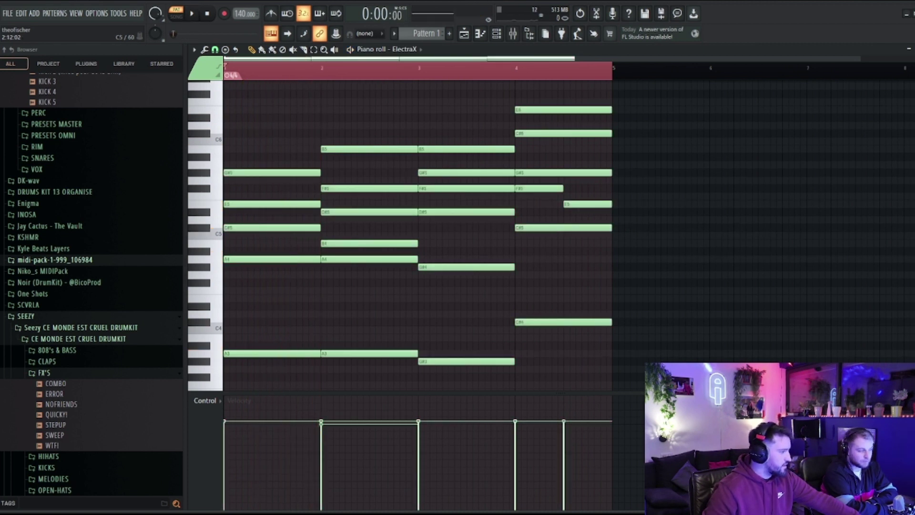
key(ctrl+a)
key(ctrl+d)
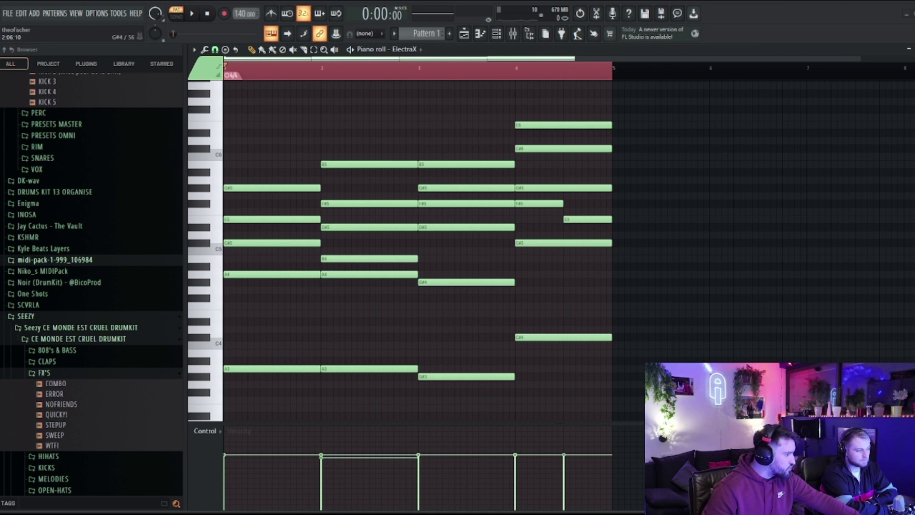
- Route the ElectraX channel to mixer insert 15
key(F9)
right_click(566, 58)
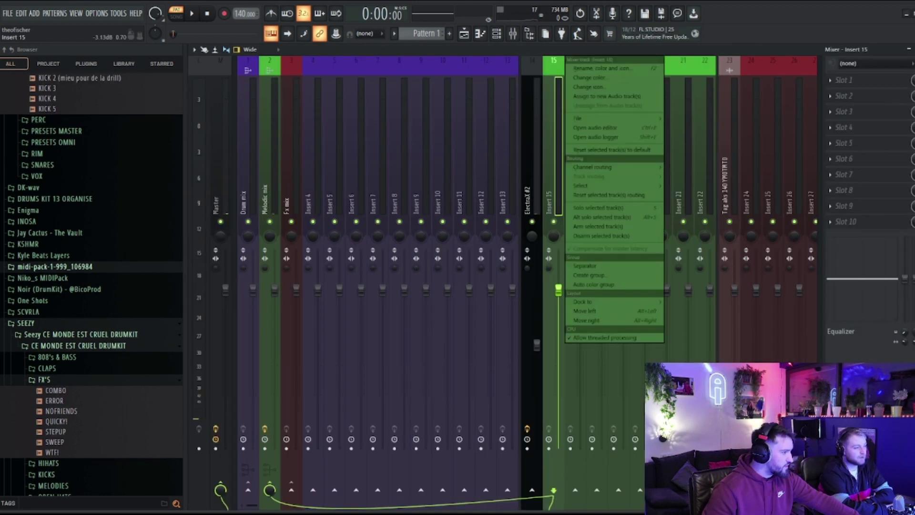
mouse_move(619, 167)
click(705, 167)
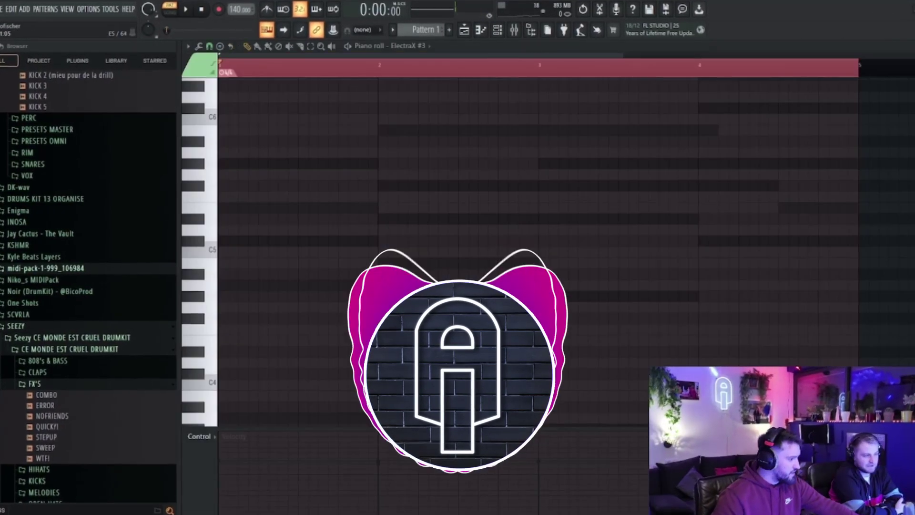
key(space)
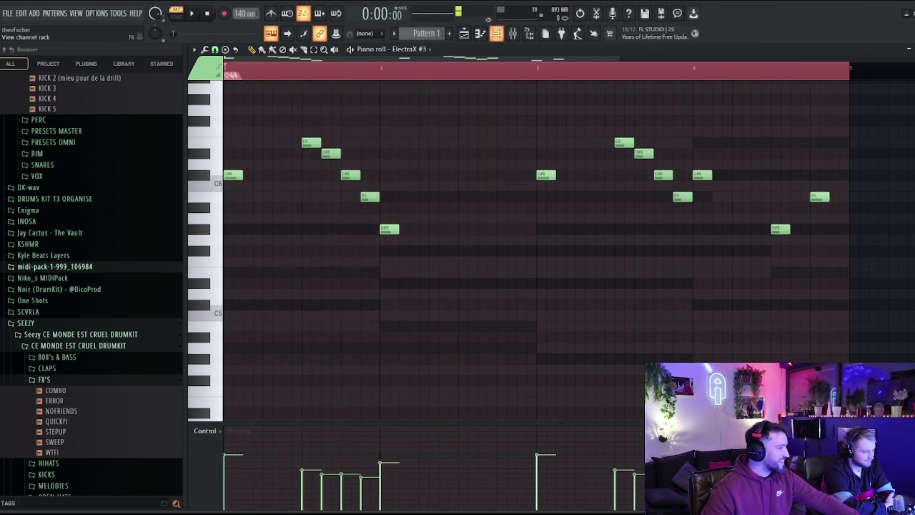
key(F6)
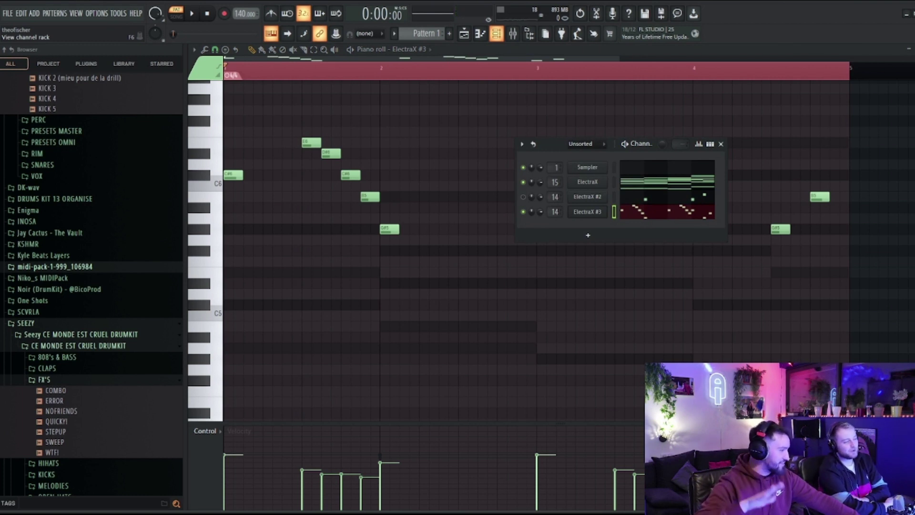
scroll(123, 226, up, 15)
drag(123, 235, 587, 227)
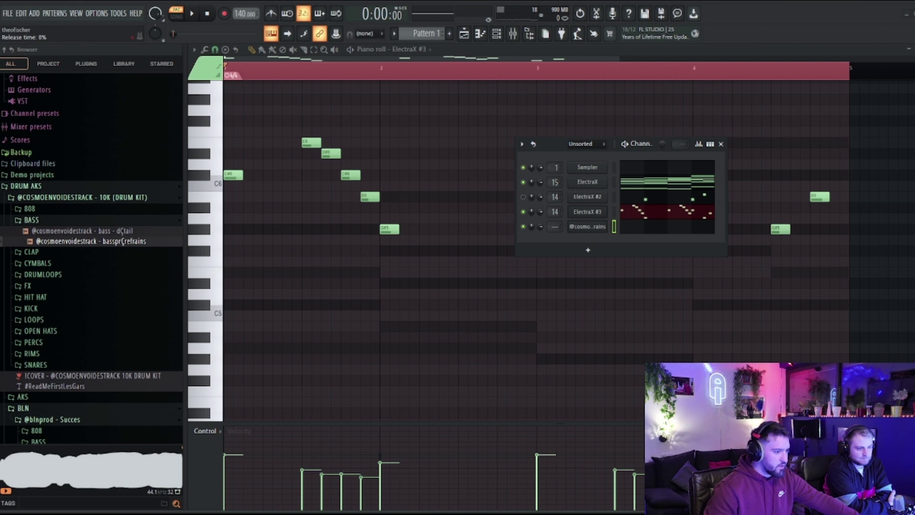
click(632, 226)
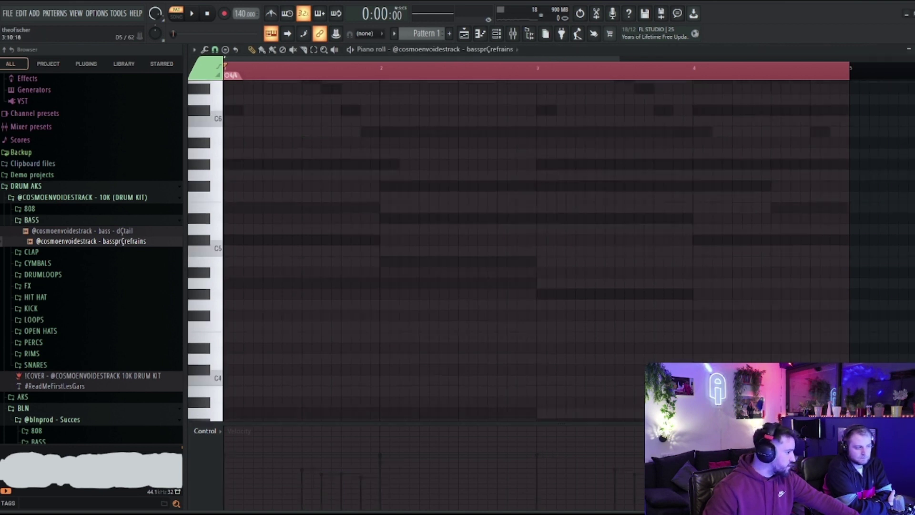
key(space)
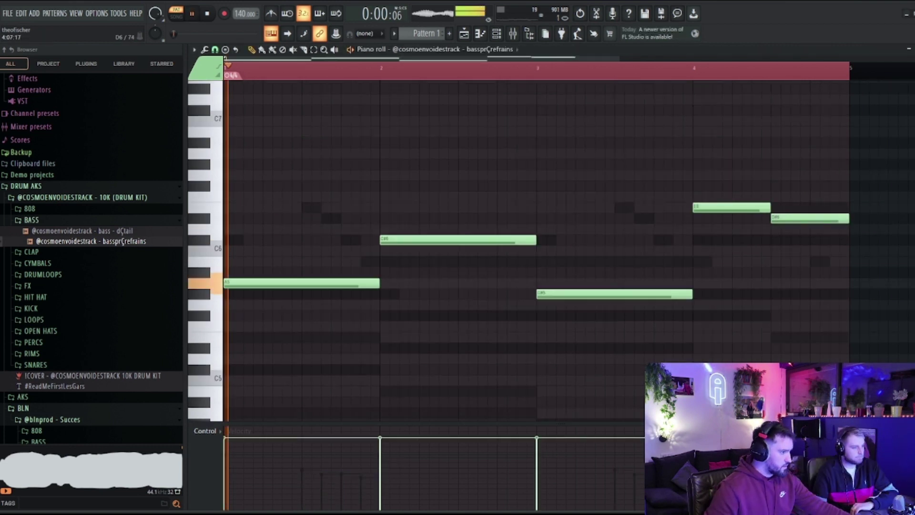
- Route the bass channel to mixer insert 13
key(F9)
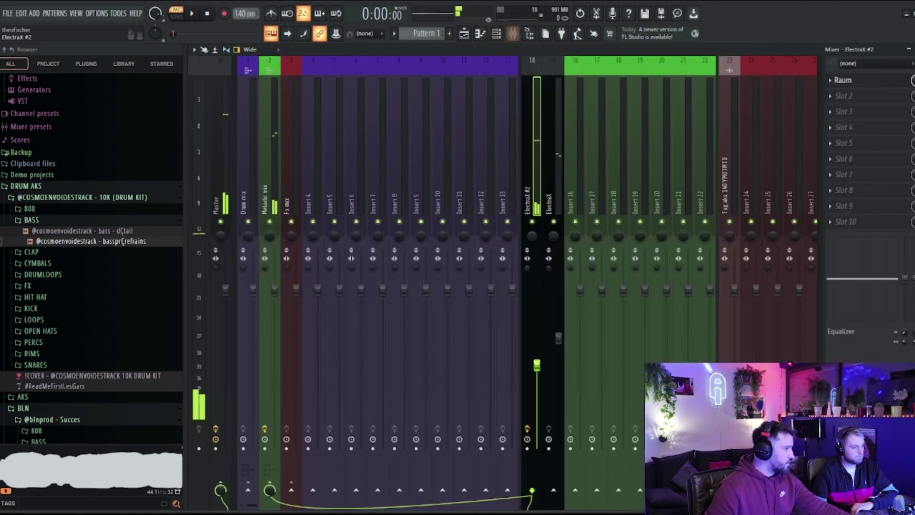
right_click(515, 59)
mouse_move(546, 166)
click(669, 167)
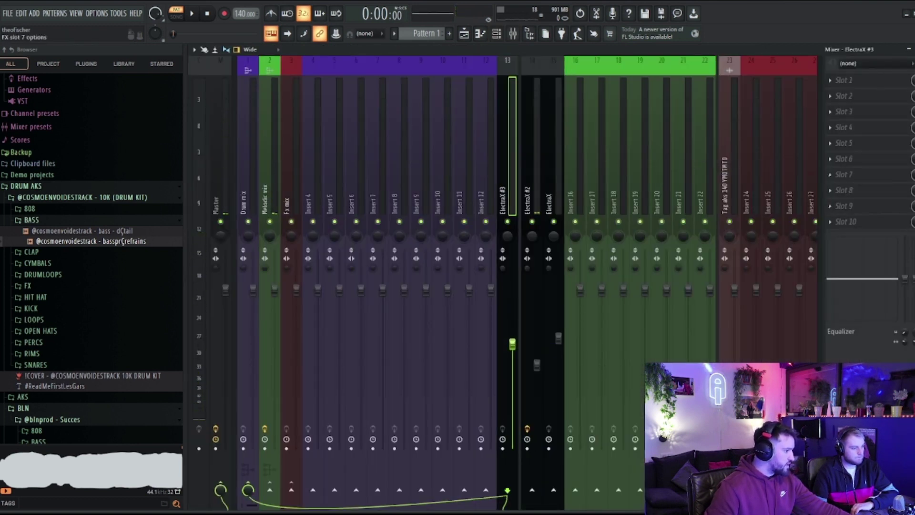
- Load Kickstart 2 in effect slot 2 of mixer track 13, audition it and close the plugin window
click(842, 96)
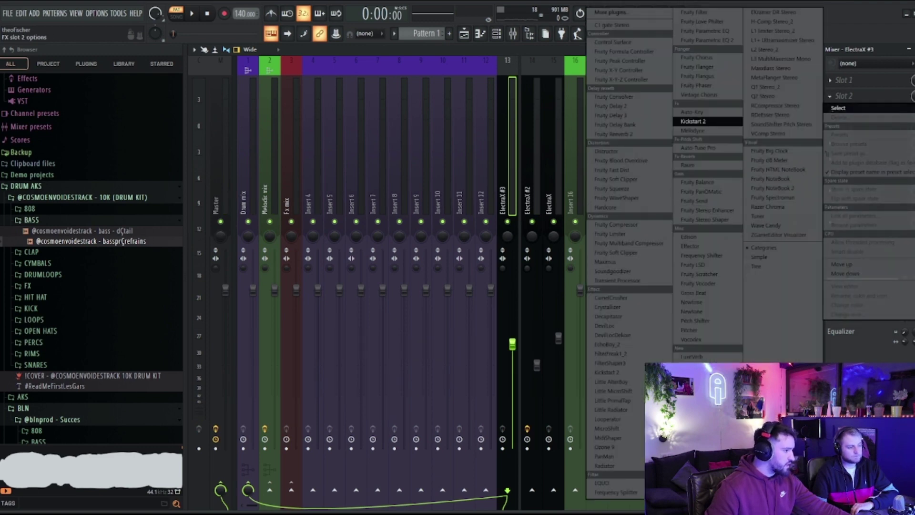
click(700, 121)
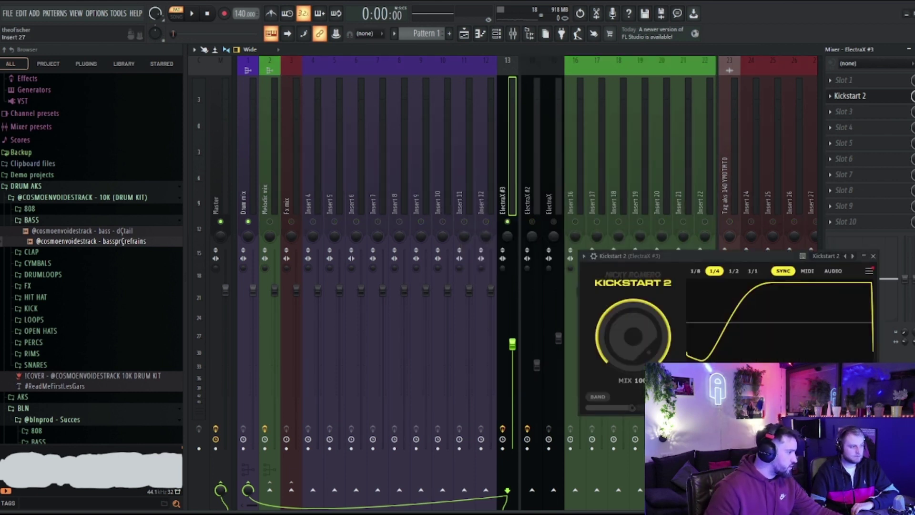
key(space)
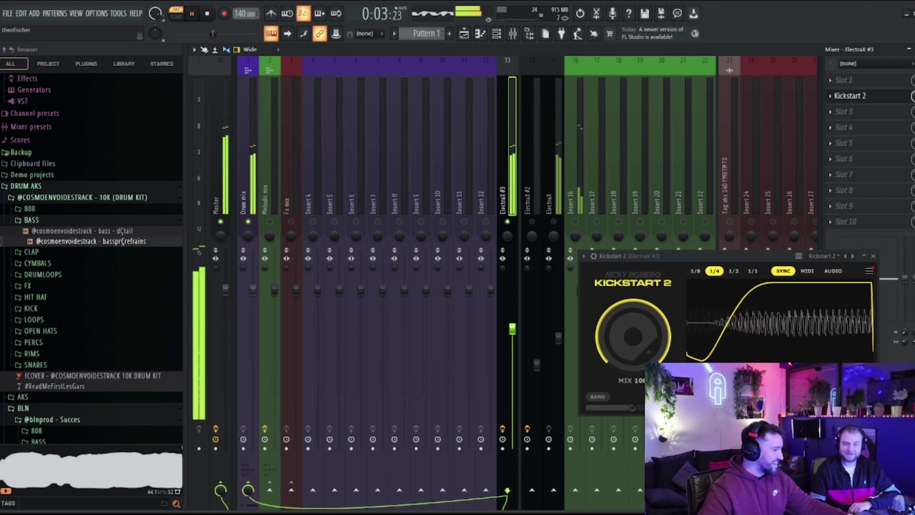
key(space)
key(Escape)
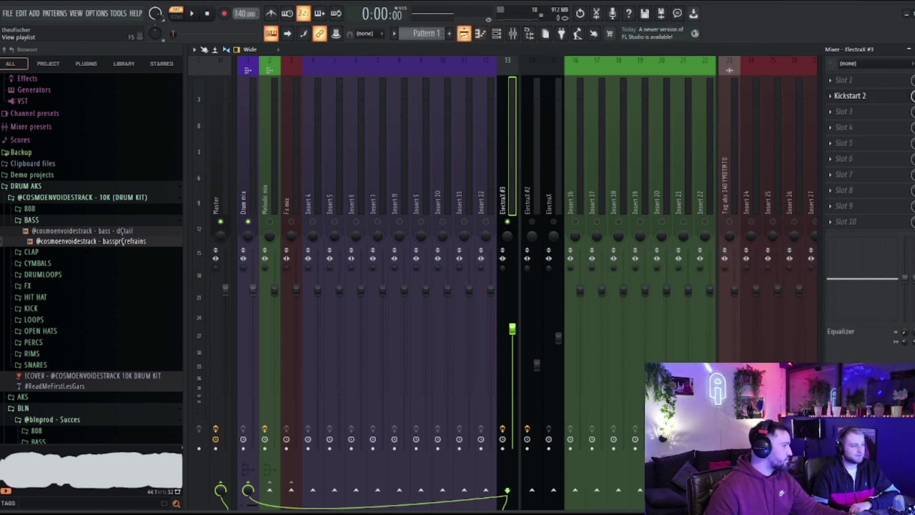
- Preview Kick 5 from the SUPREME Drum Kit by Lewo and add it as a new channel below the bass
key(F5)
key(F6)
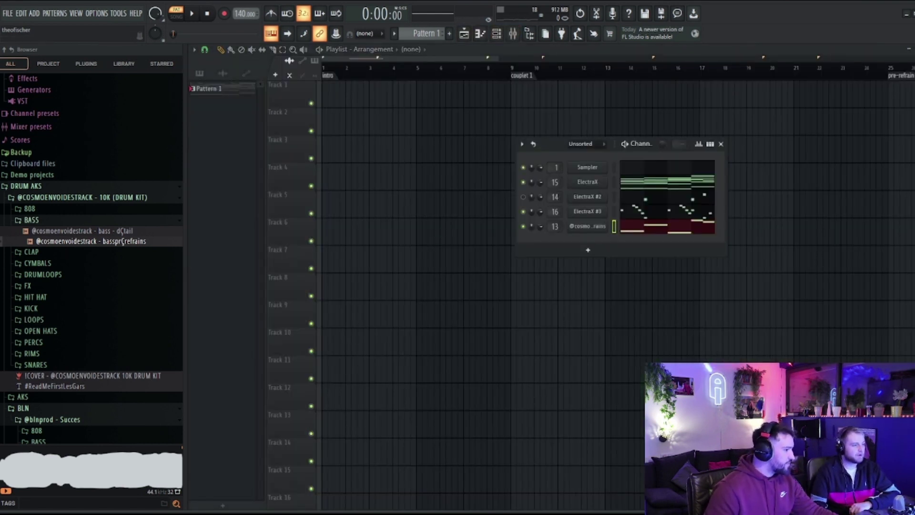
click(81, 196)
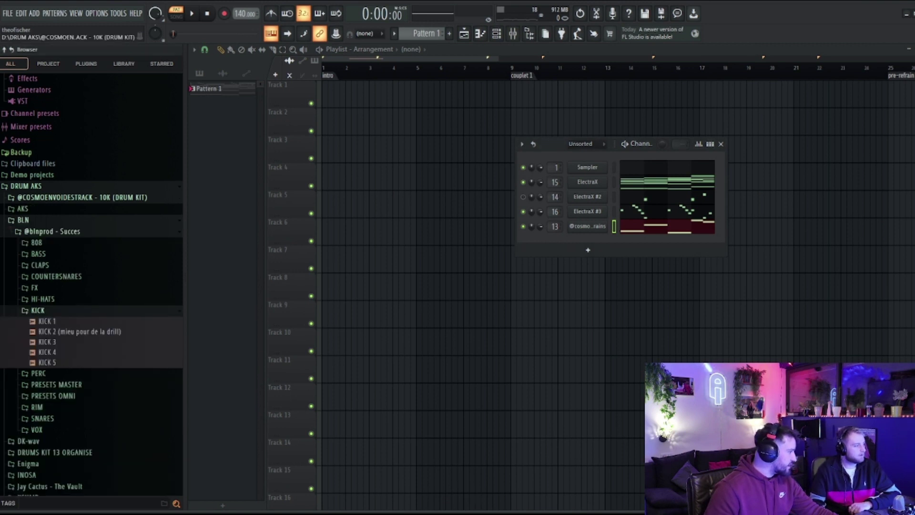
scroll(48, 266, down, 3)
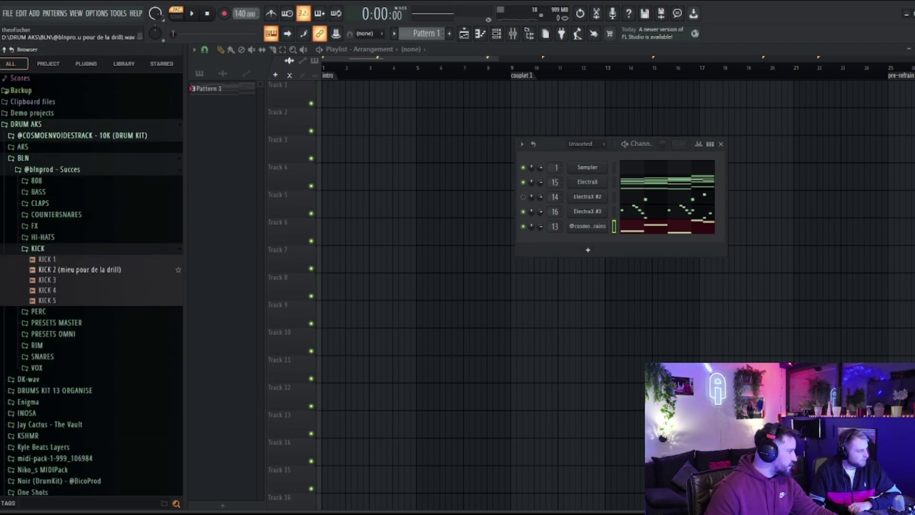
scroll(67, 269, down, 18)
click(51, 209)
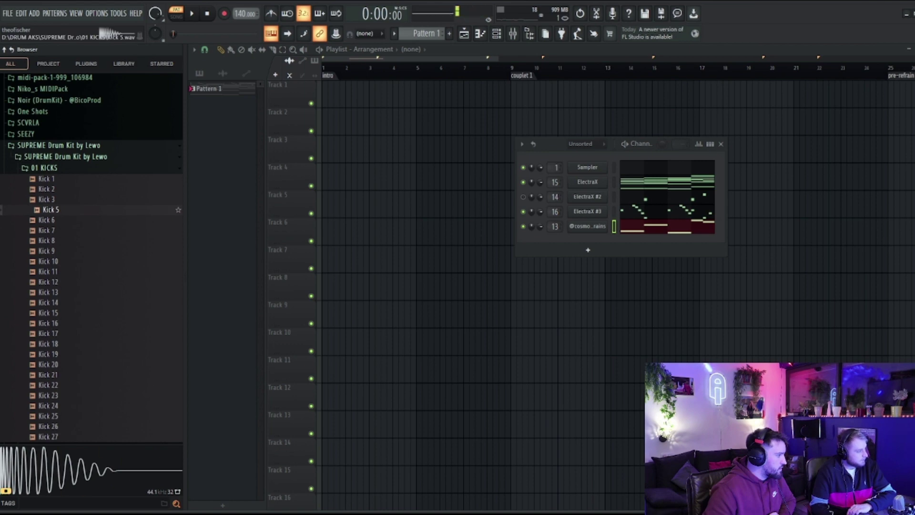
drag(51, 210, 587, 241)
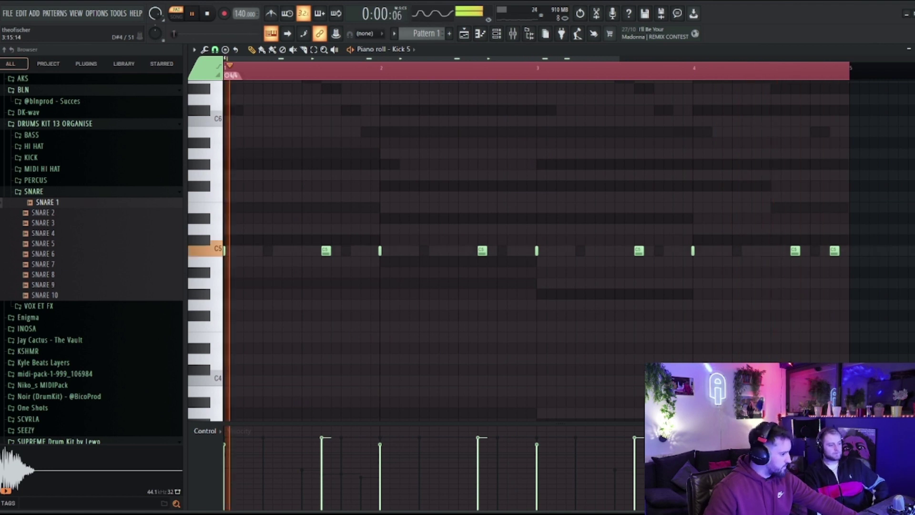
- Open the ElectraX #2 channel and listen to its notes with the rest of the pattern
key(space)
key(F6)
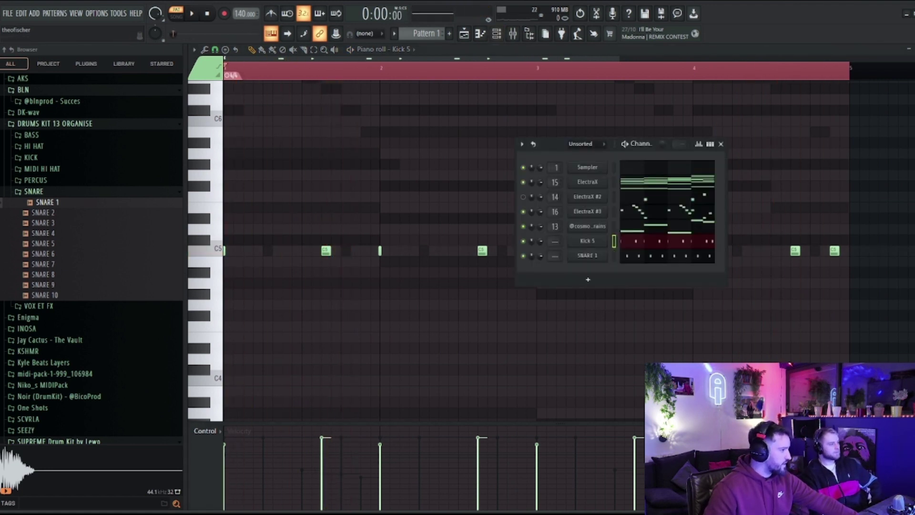
click(587, 196)
key(F6)
key(space)
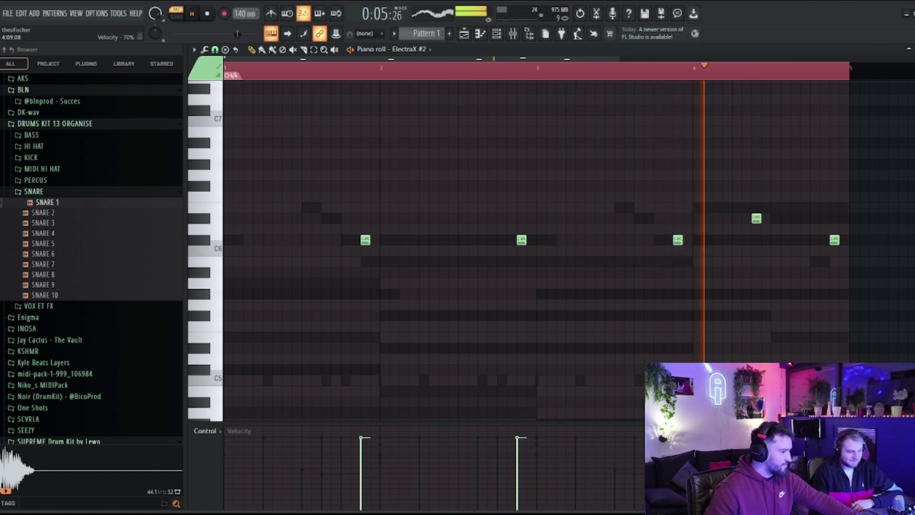
key(space)
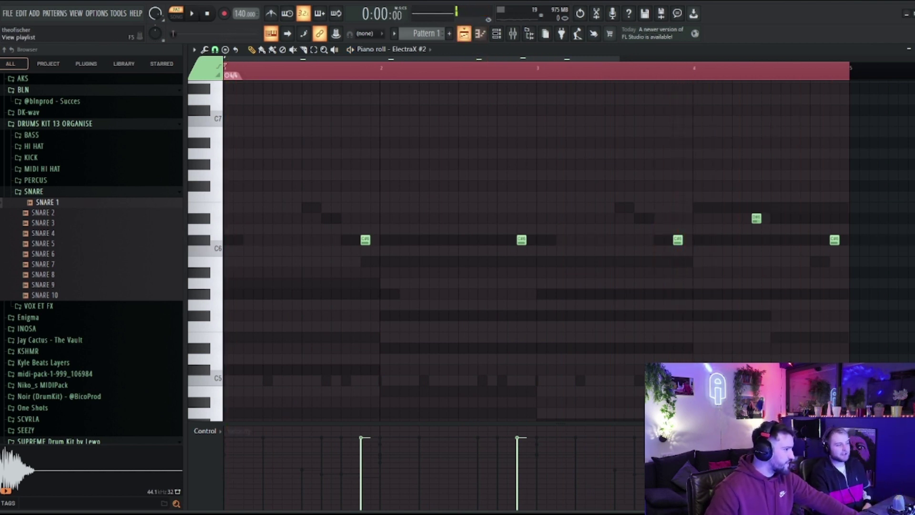
- Return to the playlist, close the channel rack, stop playback and place Pattern 1 at bar 1 of Track 1
key(F5)
key(F6)
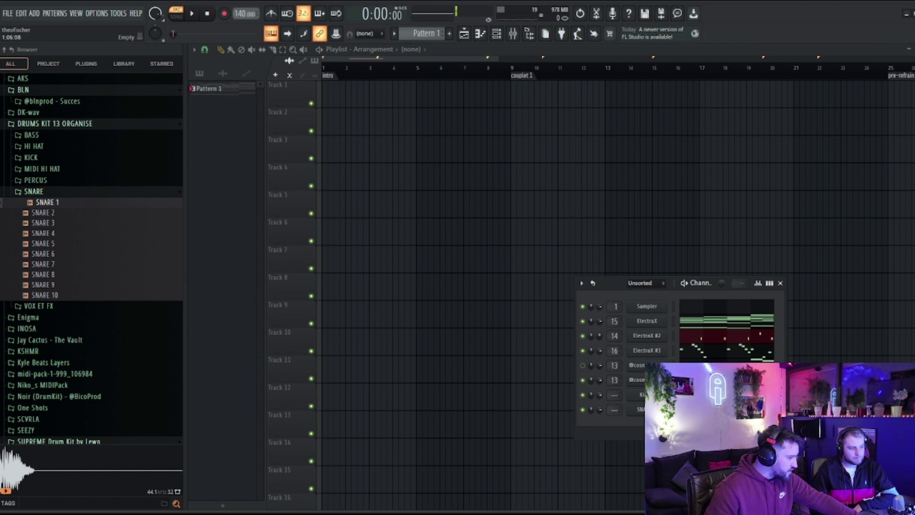
key(F7)
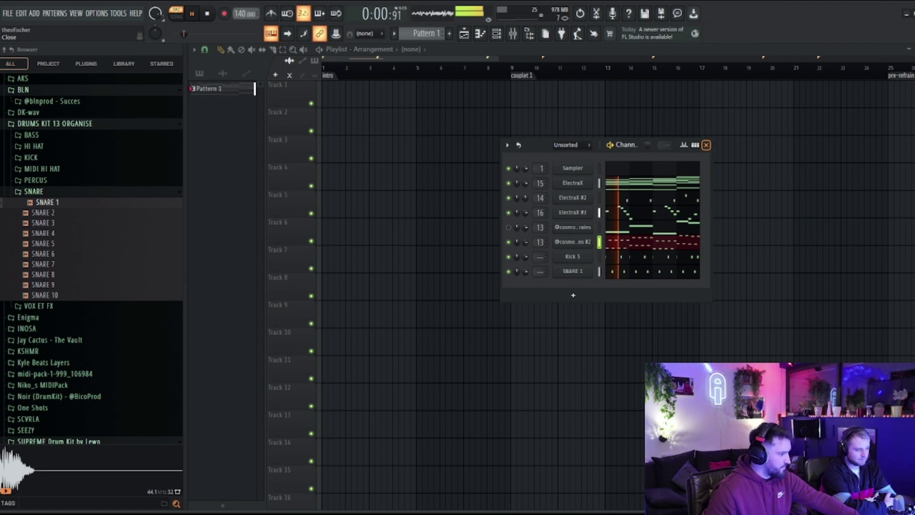
click(705, 145)
key(space)
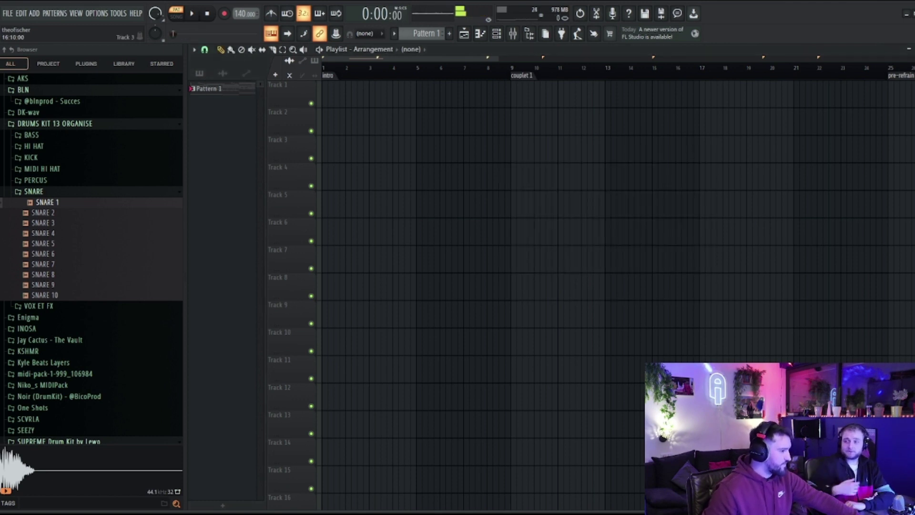
drag(222, 88, 354, 94)
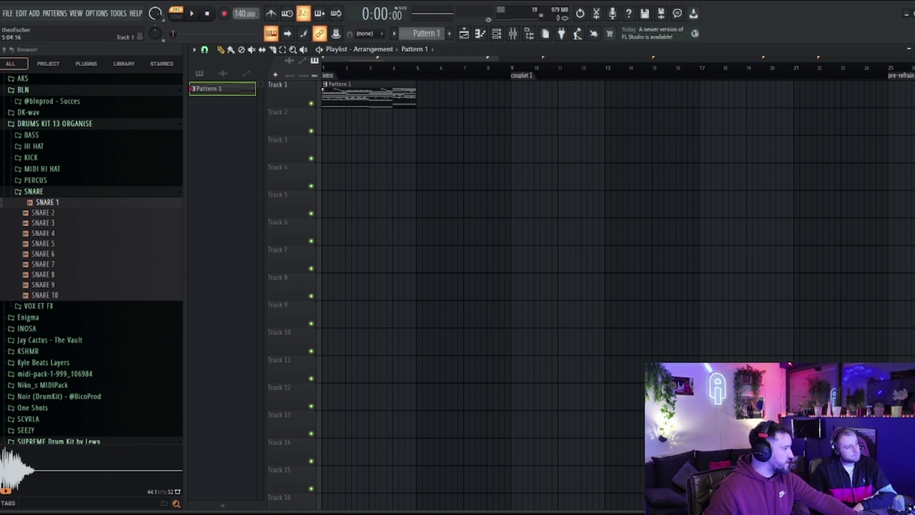
- Split Pattern 1 by channel and place a new empty Pattern 8 at bar 1 of Track 8
right_click(225, 88)
click(247, 141)
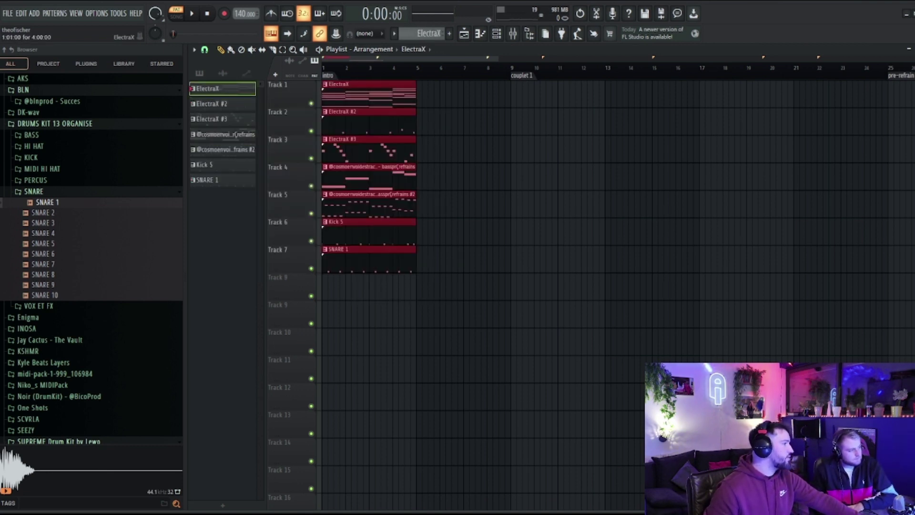
click(449, 34)
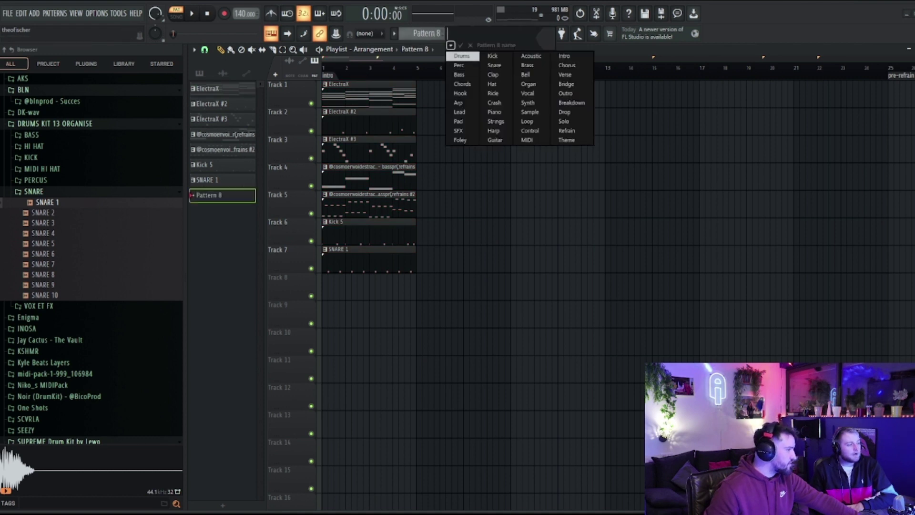
key(Return)
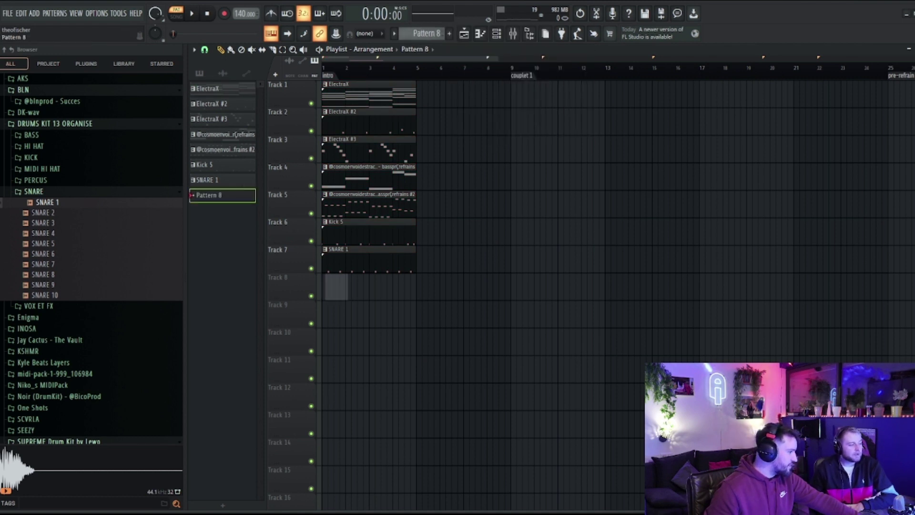
drag(346, 286, 399, 286)
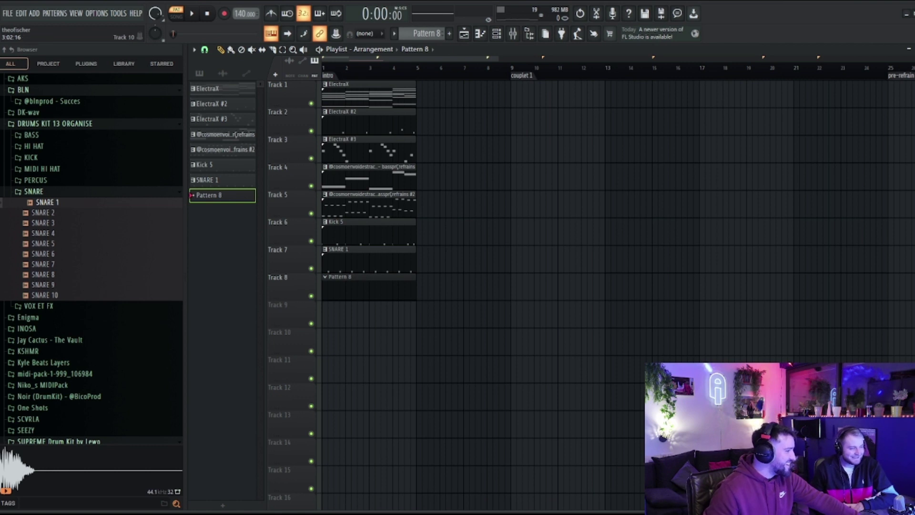
click(58, 441)
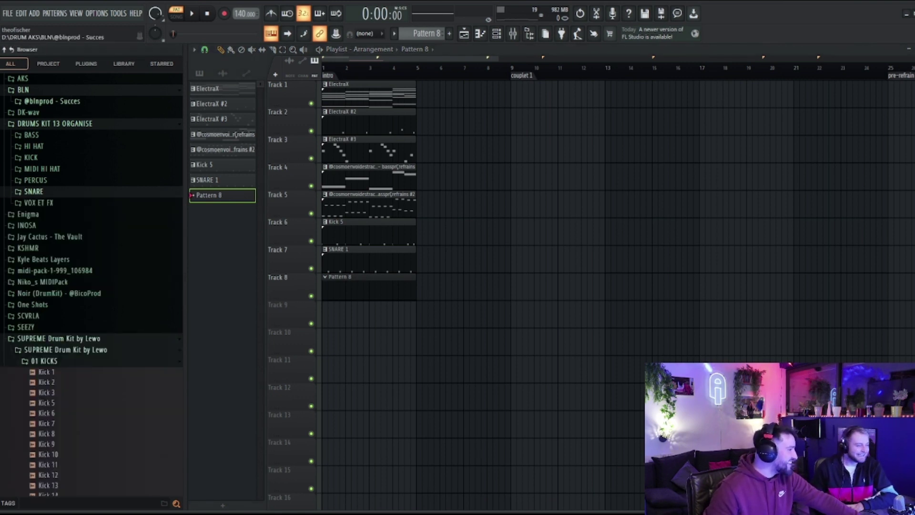
click(51, 101)
click(40, 196)
click(52, 218)
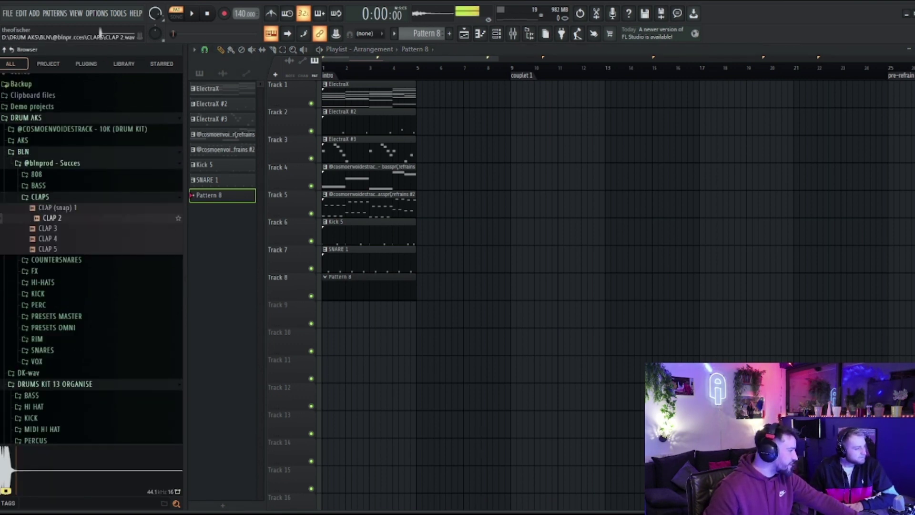
key(Return)
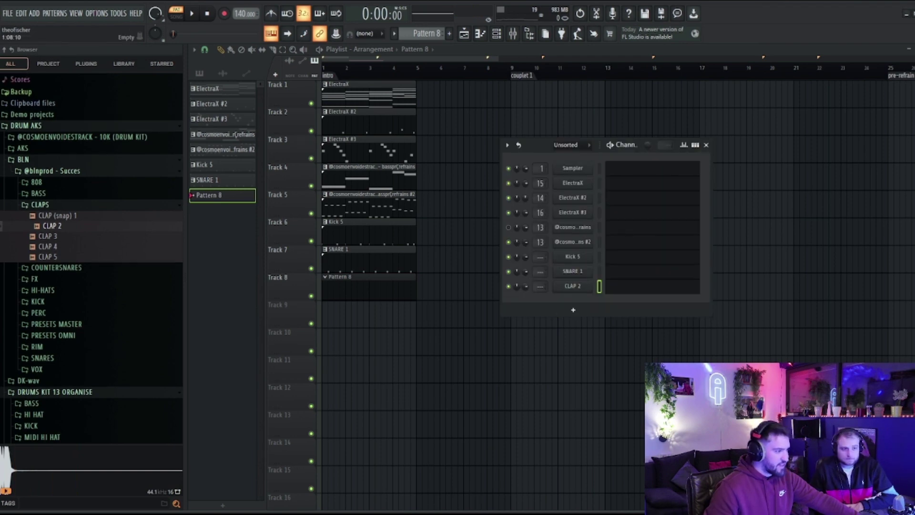
- Close the L1+ Ultramaximizer window on the master and slightly lower the CLAP 2 mixer track's volume during playback
key(F7)
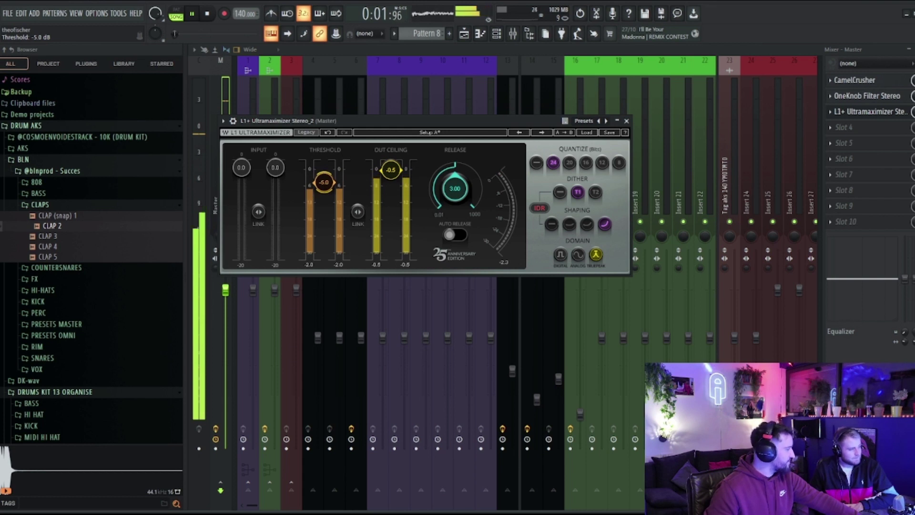
key(Escape)
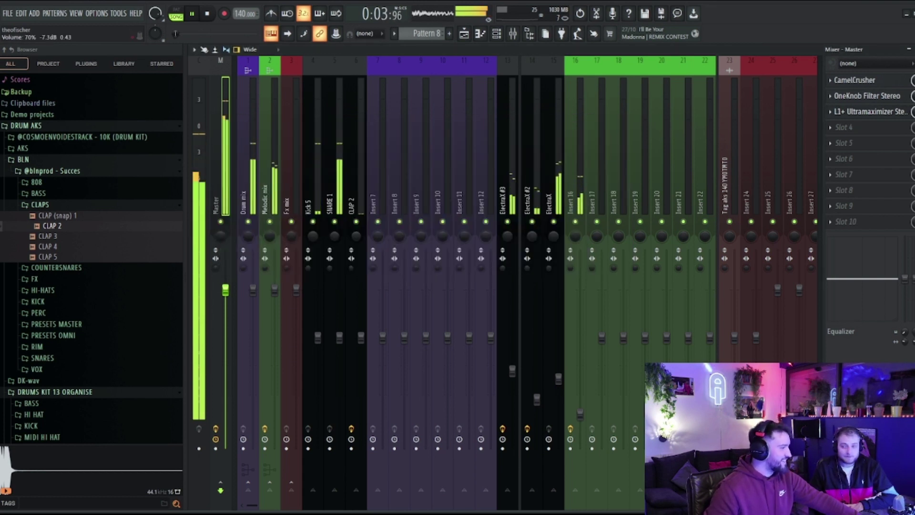
click(360, 143)
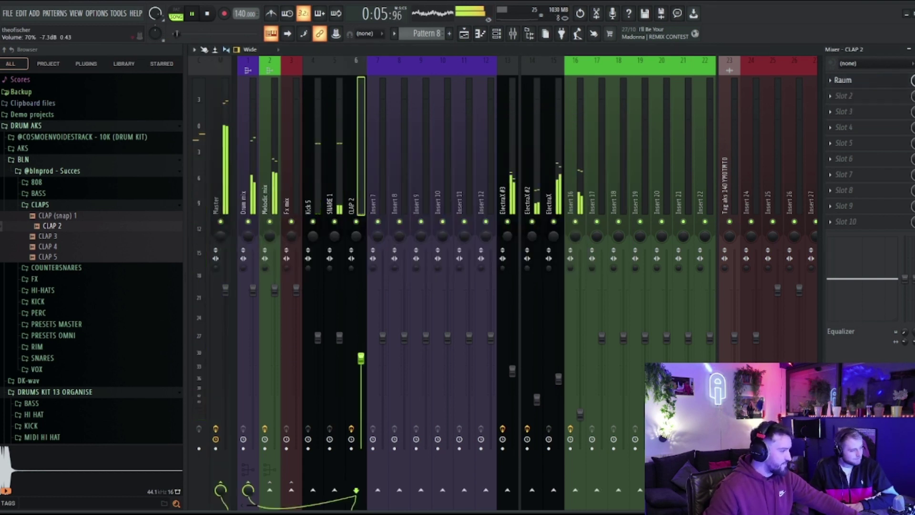
drag(360, 358, 360, 367)
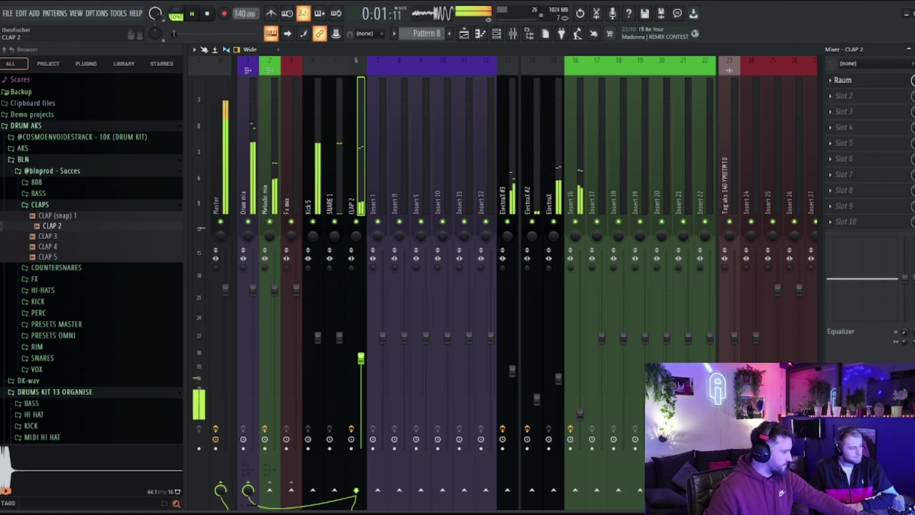
key(space)
- Browse the drum kits' hi-hat samples and add HI HAT 1 from DRUMS KIT 13 ORGANISE as a new channel
click(42, 290)
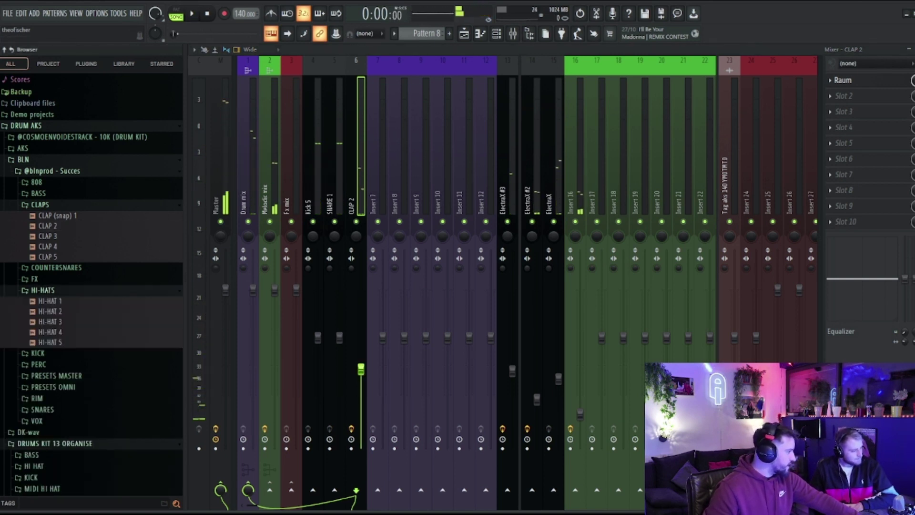
click(53, 171)
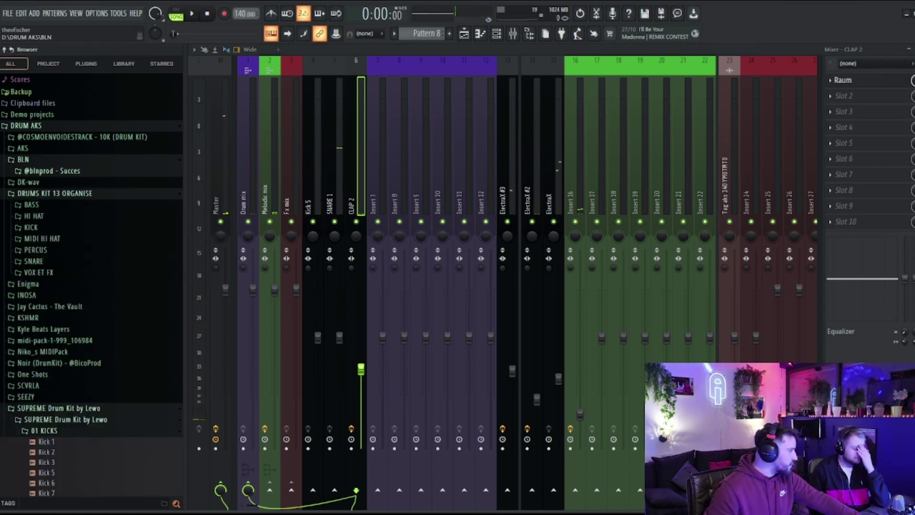
click(23, 159)
click(34, 205)
click(45, 225)
drag(45, 215, 572, 304)
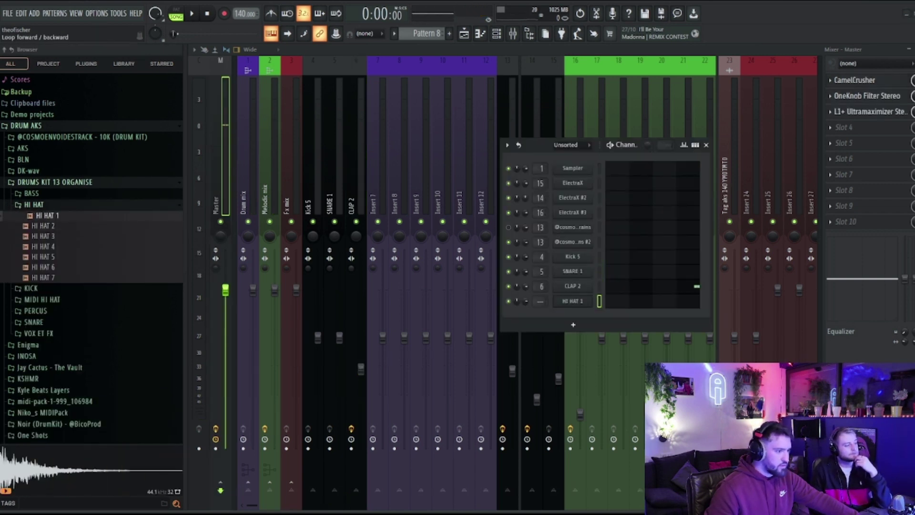
- Fill the HI HAT 1 piano roll with two-step C5 notes on every offbeat across four bars
key(F7)
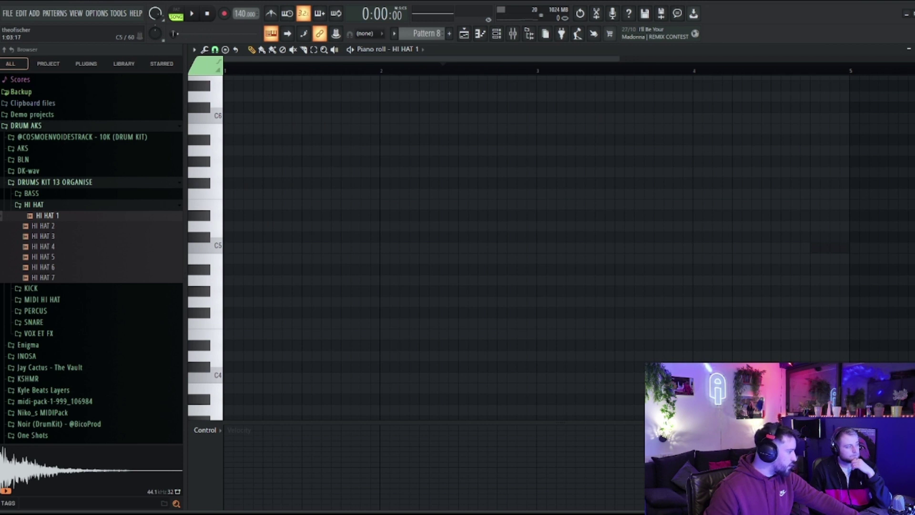
click(248, 247)
click(336, 248)
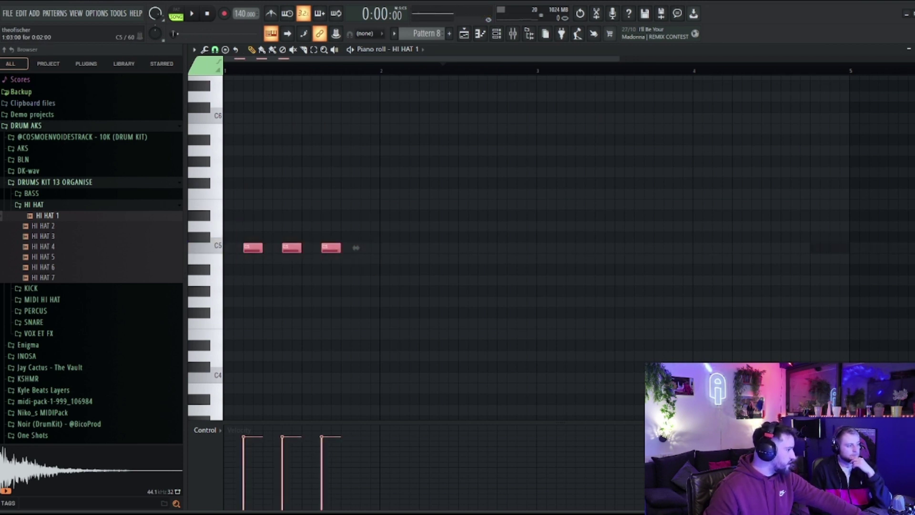
key(ctrl+b)
drag(477, 274, 397, 241)
key(ctrl+b)
key(ctrl+a)
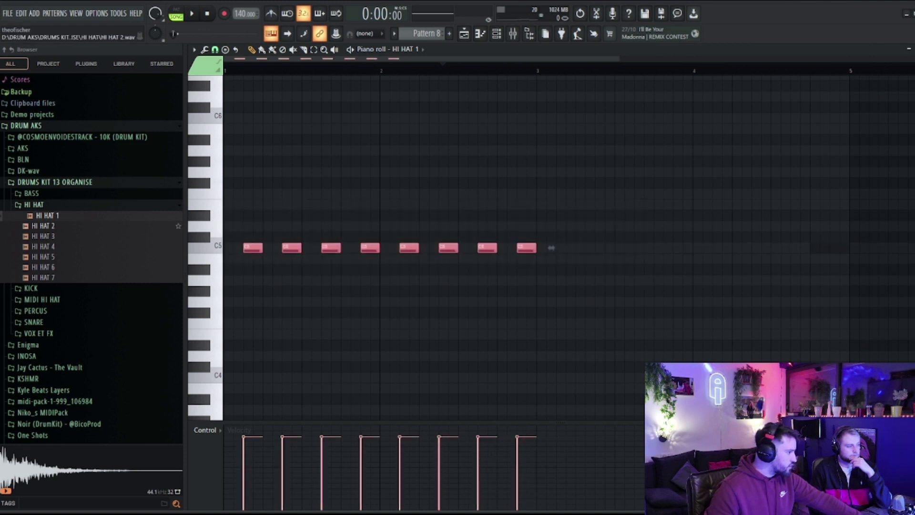
key(ctrl+b)
key(ctrl+d)
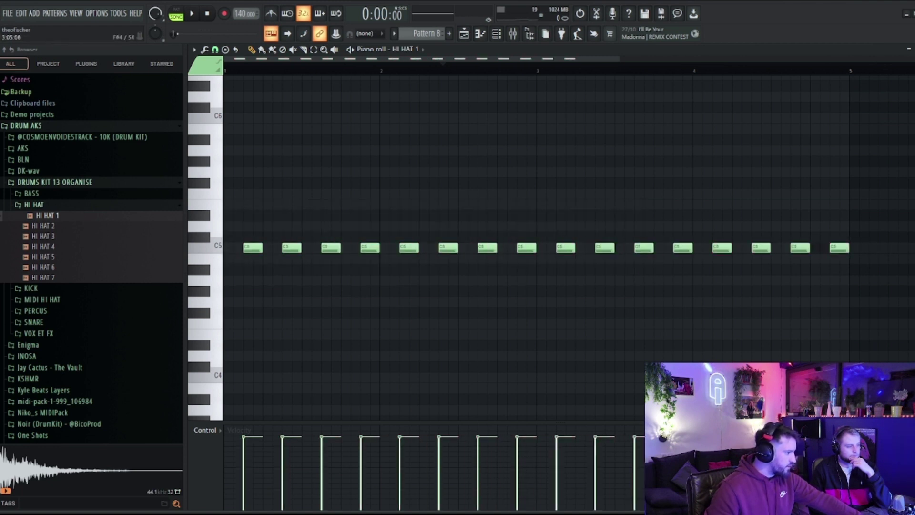
- Lower the velocity of all the hi-hat notes and listen to them in the song loop
key(ctrl+a)
scroll(429, 471, down, 5)
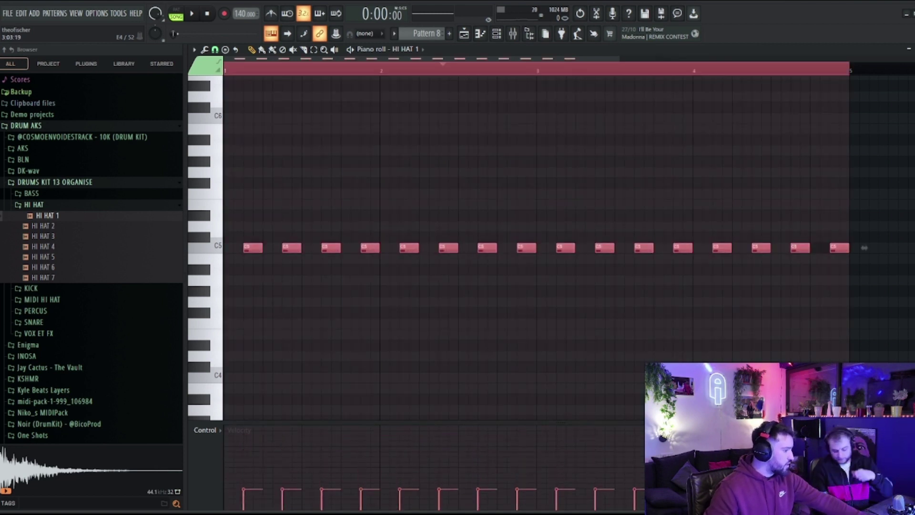
key(ctrl+d)
key(space)
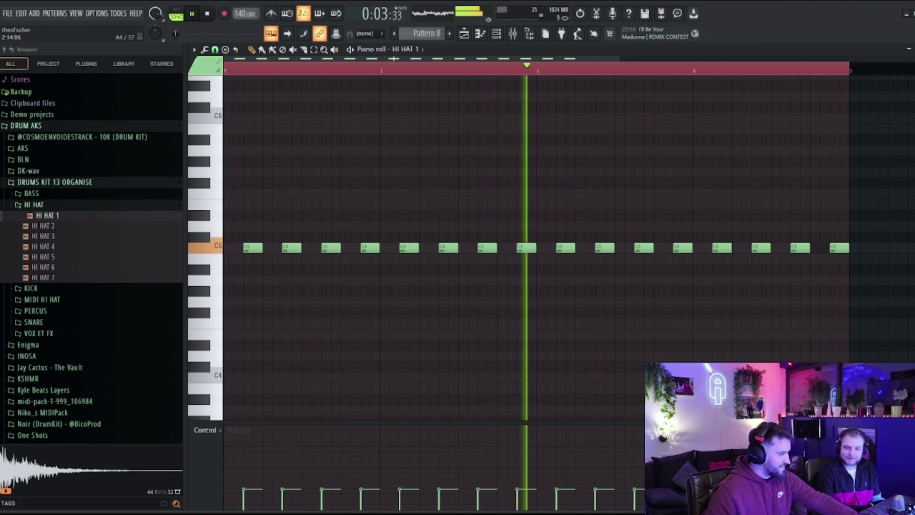
- Turn the third hi-hat hit of bars 2 and 4 into two one-step notes and audition the loop in the playlist
key(space)
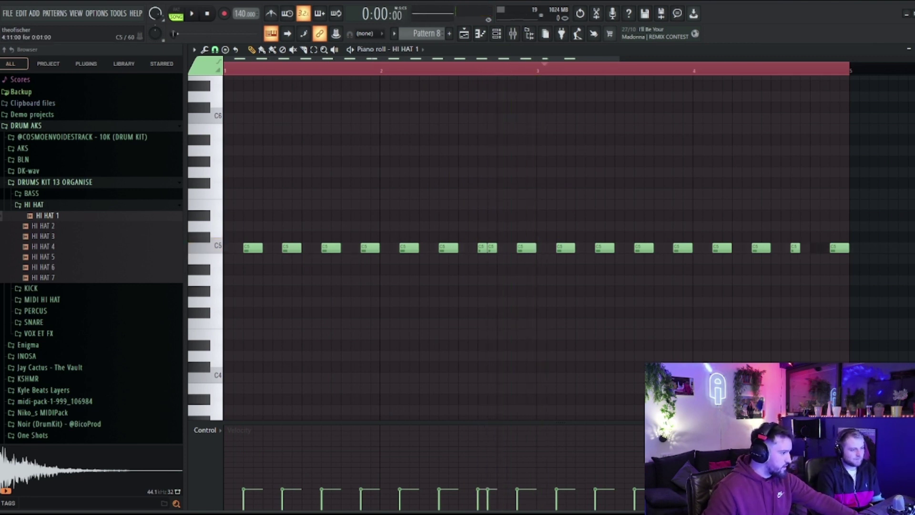
key(space)
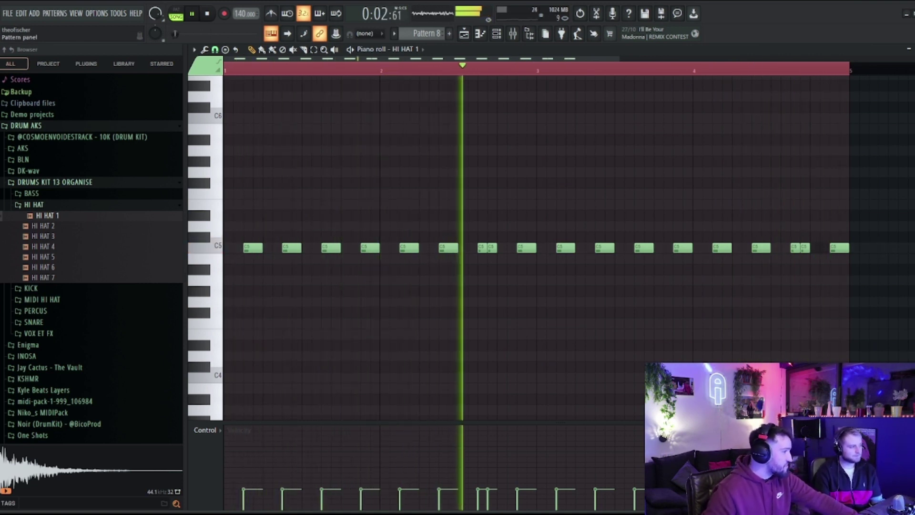
key(F5)
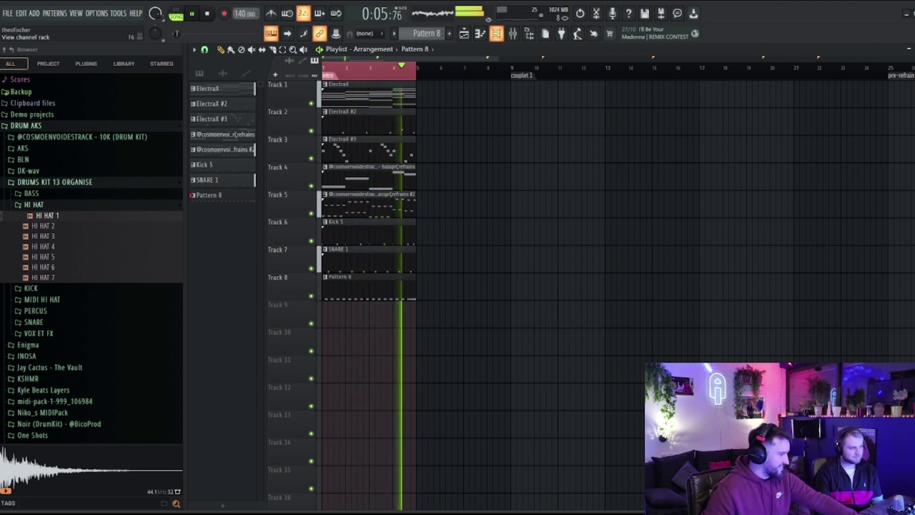
key(space)
- Select mixer insert 17 and add a Podolski synth channel below HI HAT 1
click(513, 34)
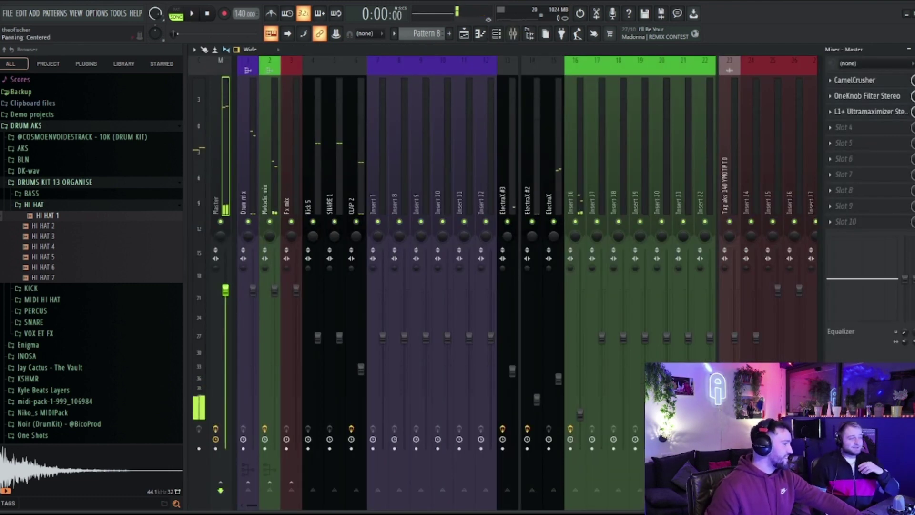
click(594, 143)
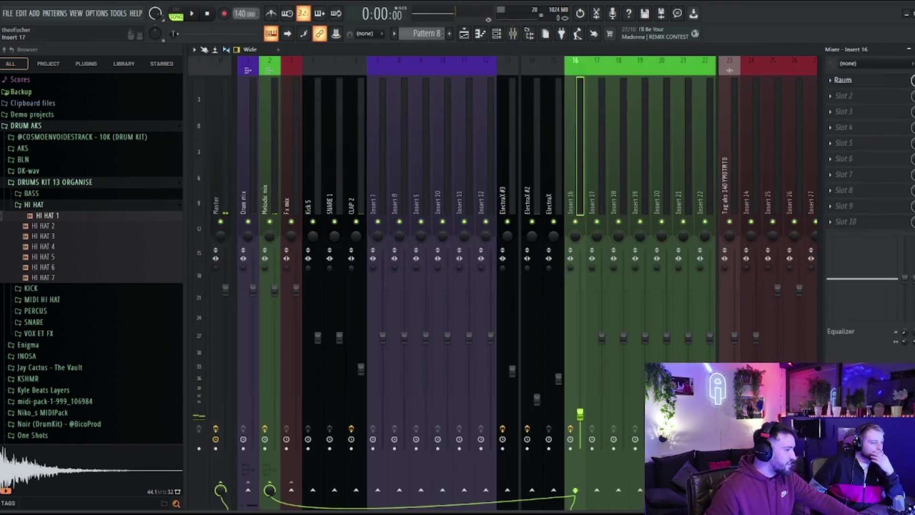
key(F6)
click(555, 324)
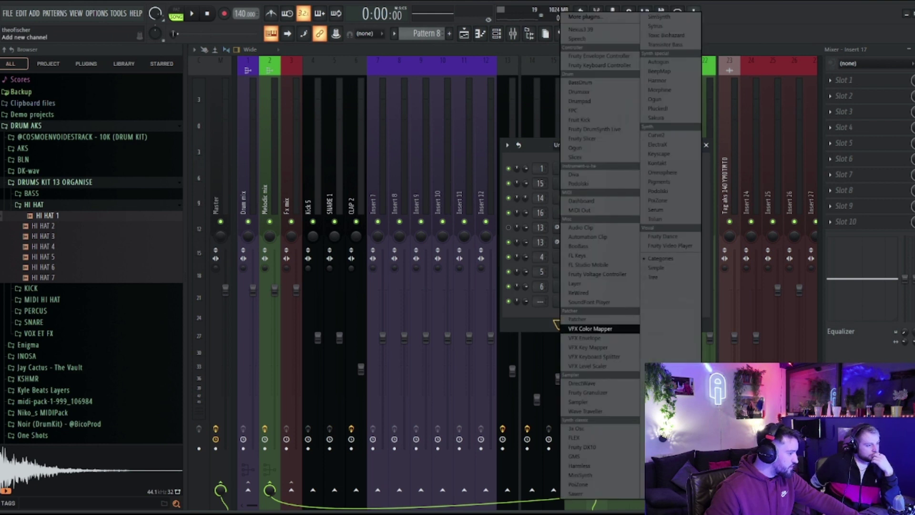
click(659, 190)
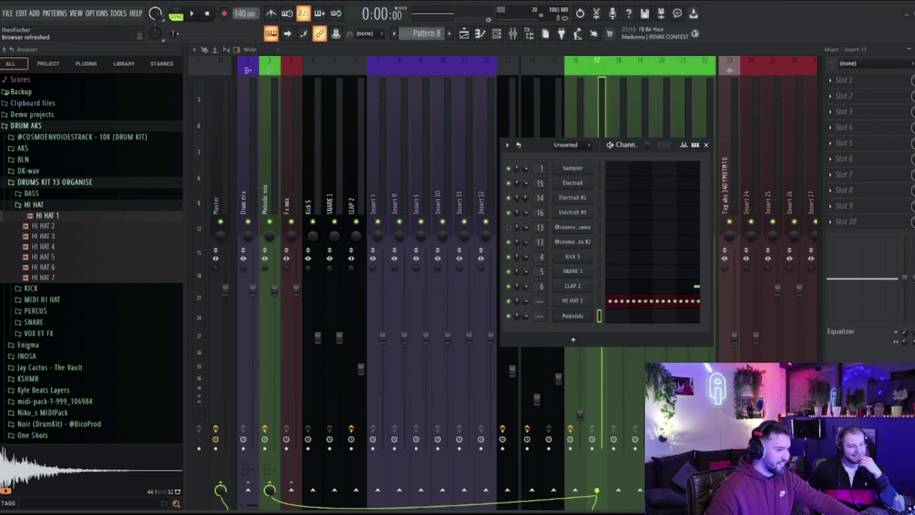
- Close the channel rack and route the Podolski channel to mixer track 17
click(705, 145)
right_click(606, 58)
mouse_move(657, 167)
click(791, 176)
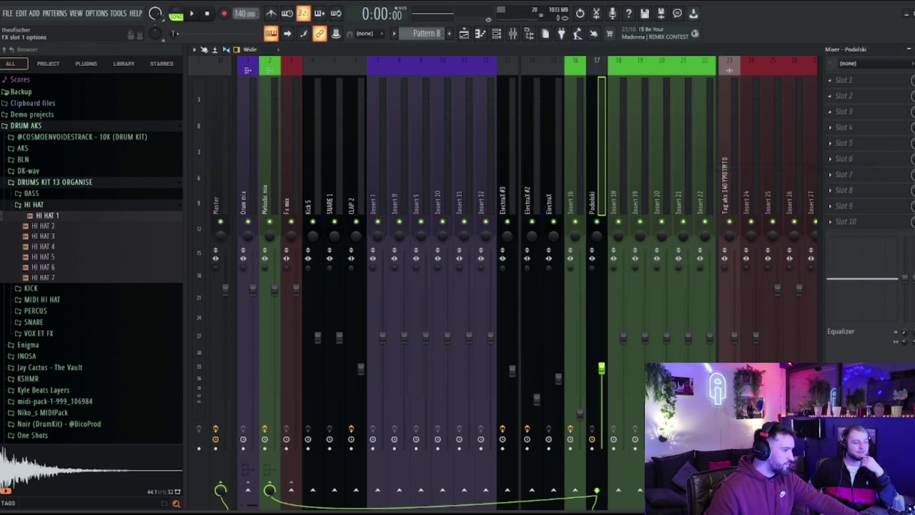
- Write a Podolski melody in Pattern 8 repeating four-step E5 and D#5 notes in each of four bars, adding a C#5 in bar 4
right_click(762, 168)
click(781, 169)
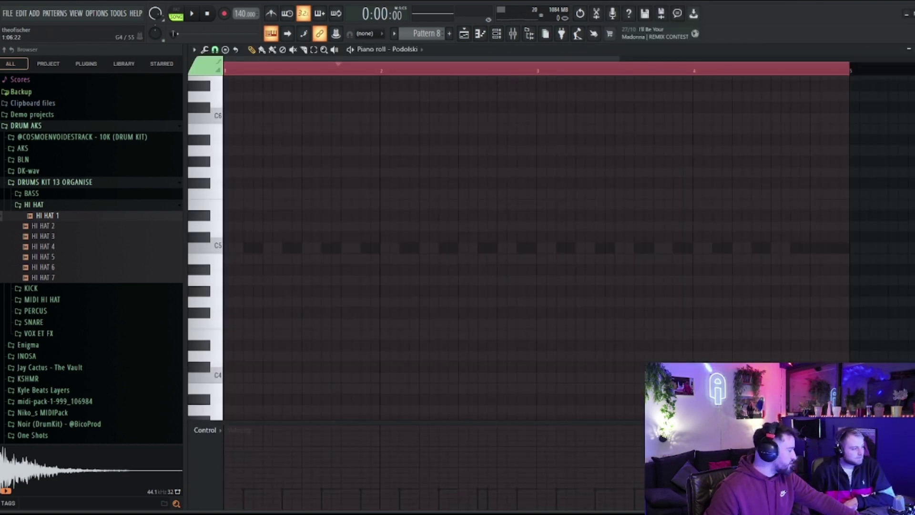
key(space)
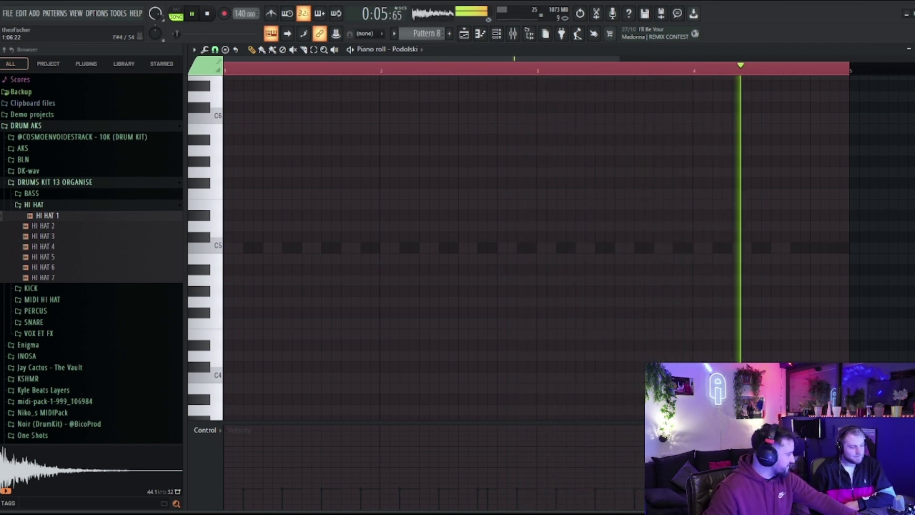
key(space)
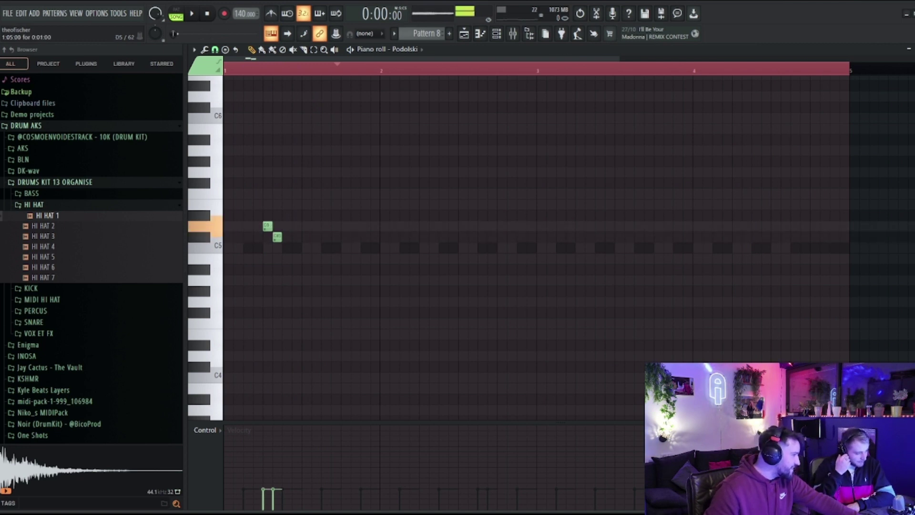
key(shift+Up)
key(shift+Up)
key(shift+Up)
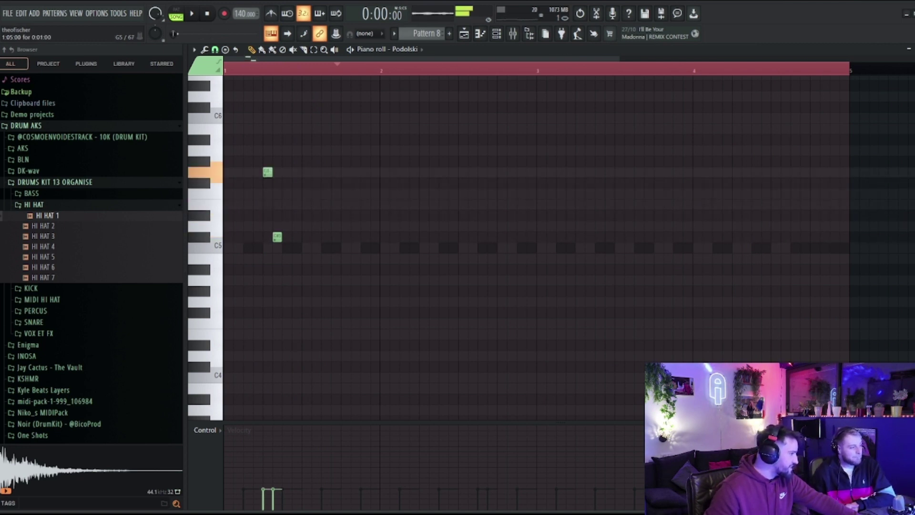
key(shift+Up)
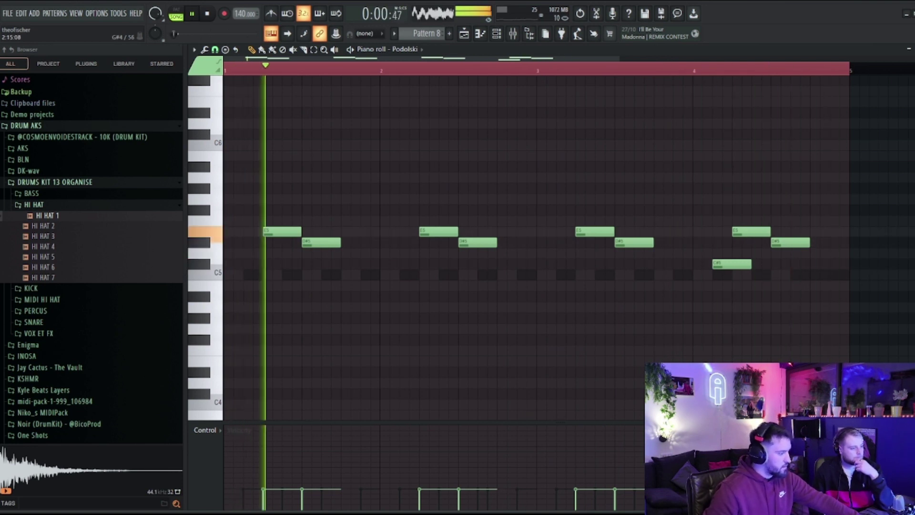
- Play the loop with the new Podolski melody and lower the Podolski mixer track's volume
key(F5)
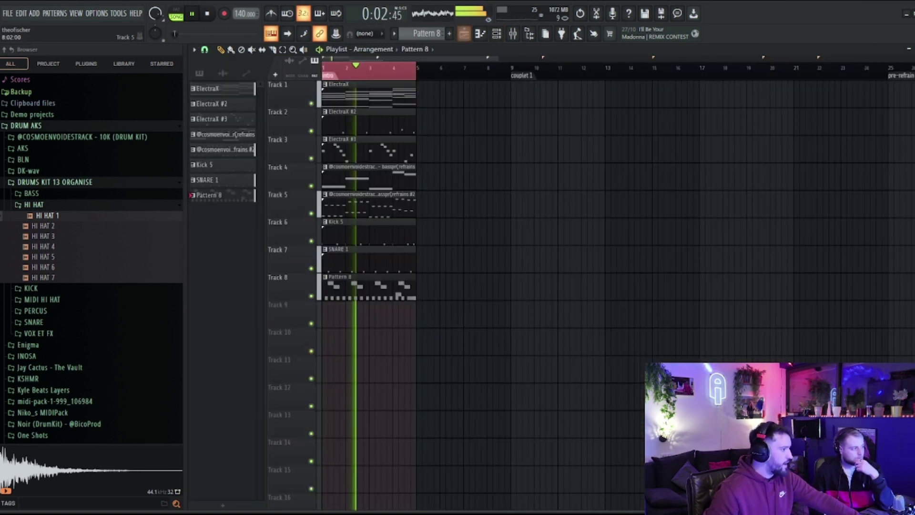
key(F6)
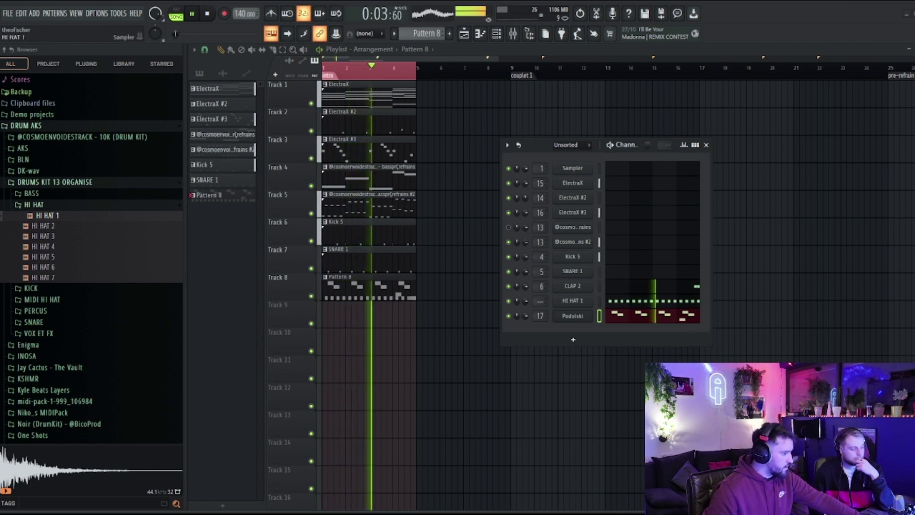
key(space)
key(F6)
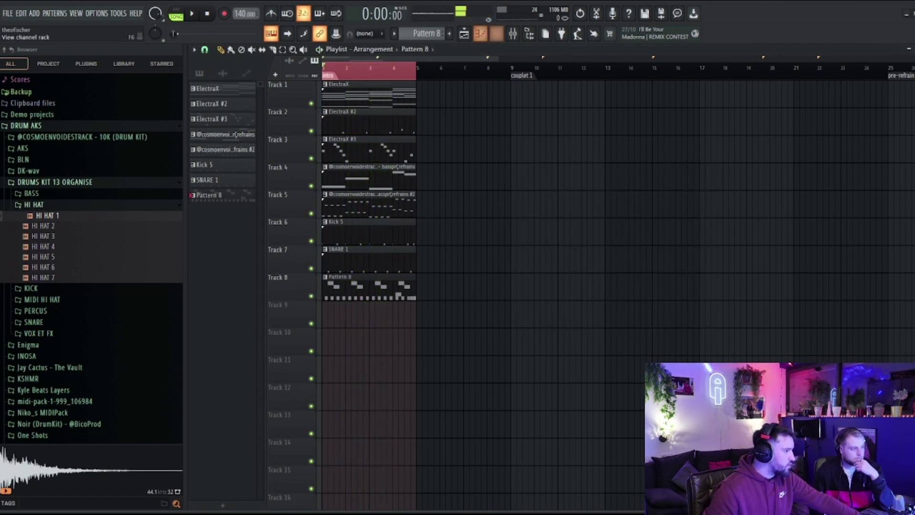
click(496, 33)
click(512, 34)
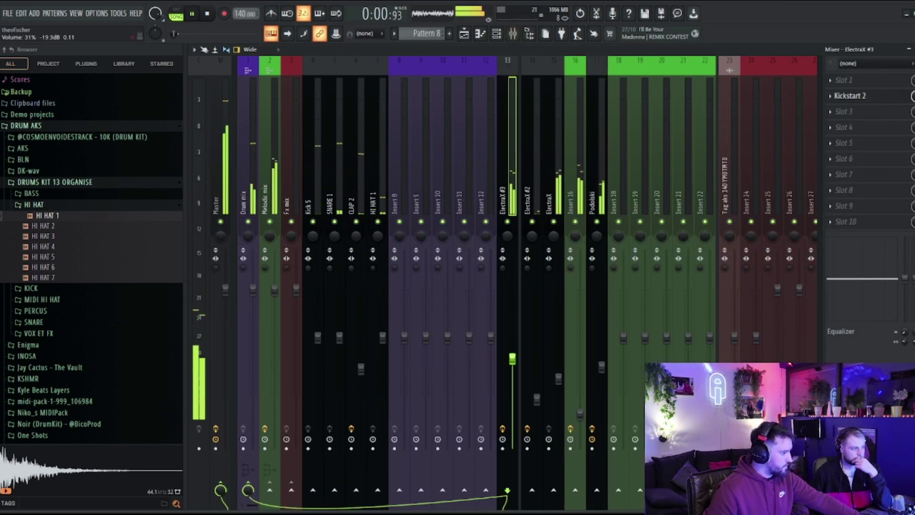
click(596, 143)
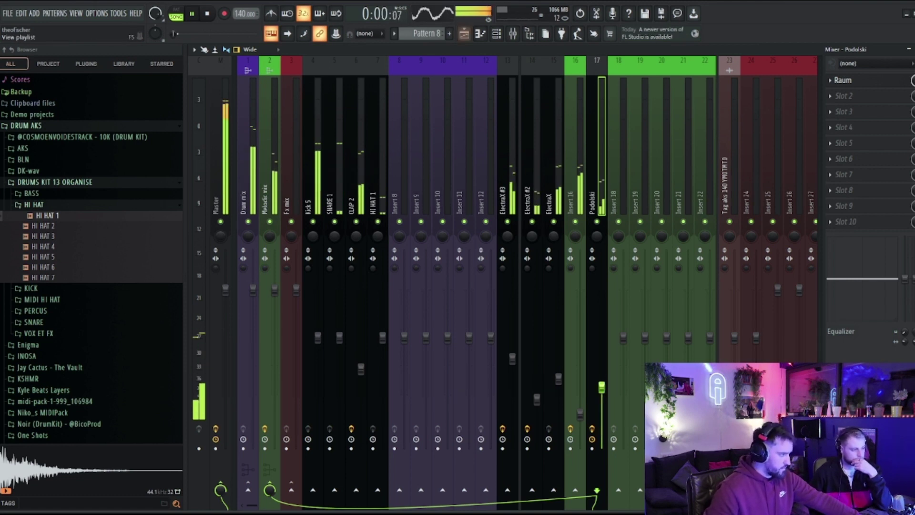
- Stop playback and duplicate all playlist clips so the four-bar loop repeats four times on Tracks 1 to 8
key(F5)
key(space)
key(ctrl+a)
key(ctrl+b)
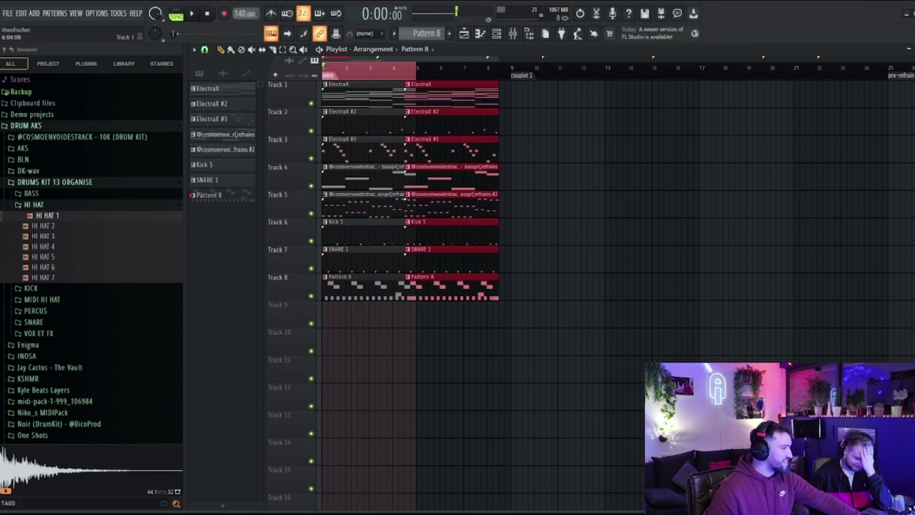
key(shift+Right)
click(204, 50)
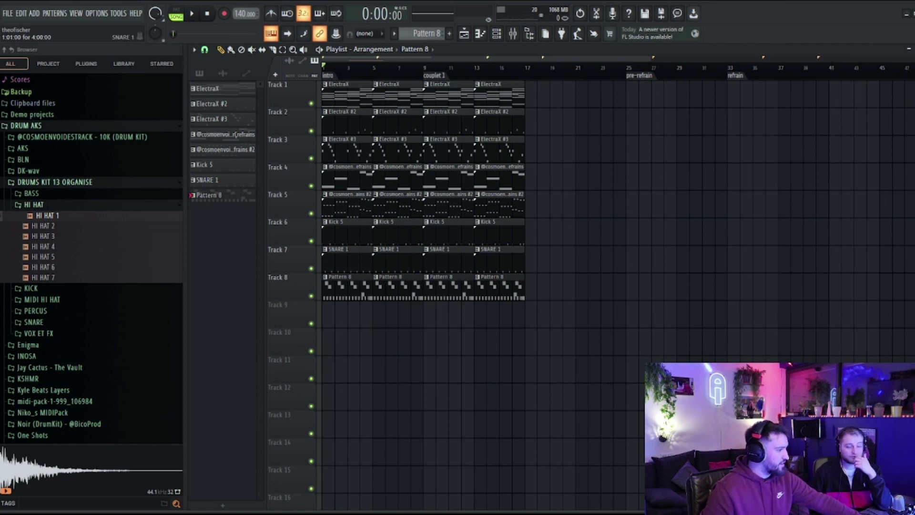
- Split Pattern 8 by channel into CLAP 2, HI HAT 1 and Podolski patterns, and delete the clips on Track 8
right_click(235, 195)
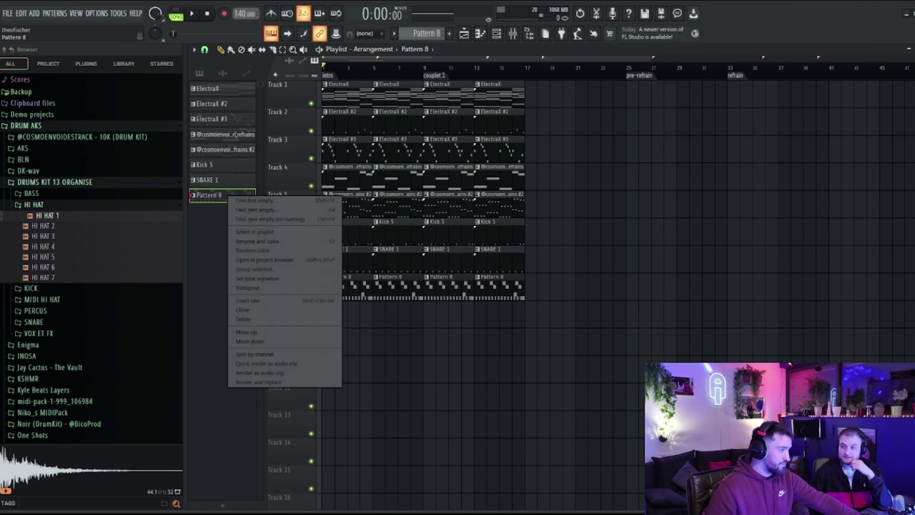
click(252, 354)
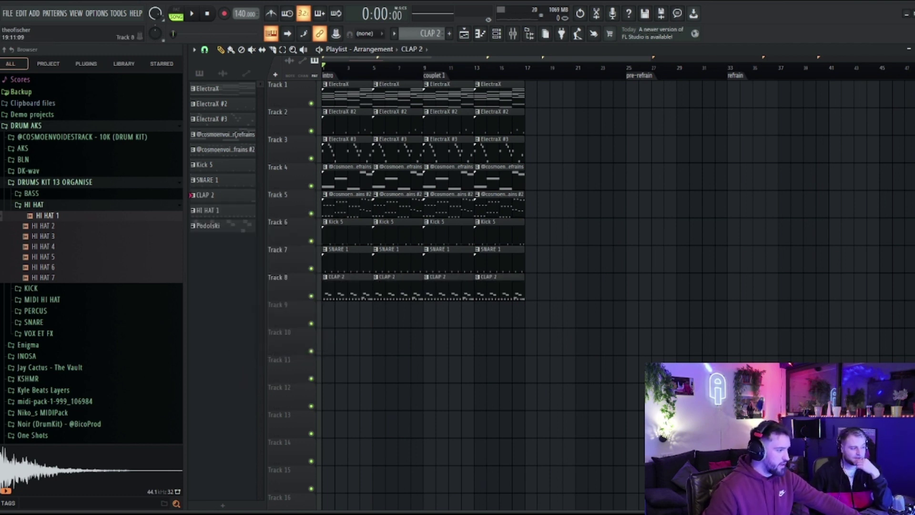
key(Delete)
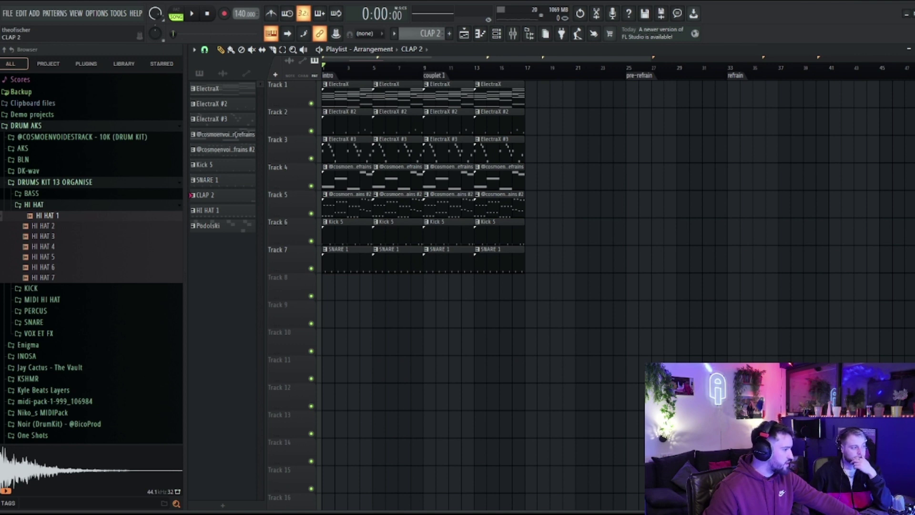
- Place CLAP 2 on Track 8 and HI HAT 1 on Track 9, repeating both four times through bar 16
drag(222, 210, 326, 291)
key(ctrl+b)
key(ctrl+b)
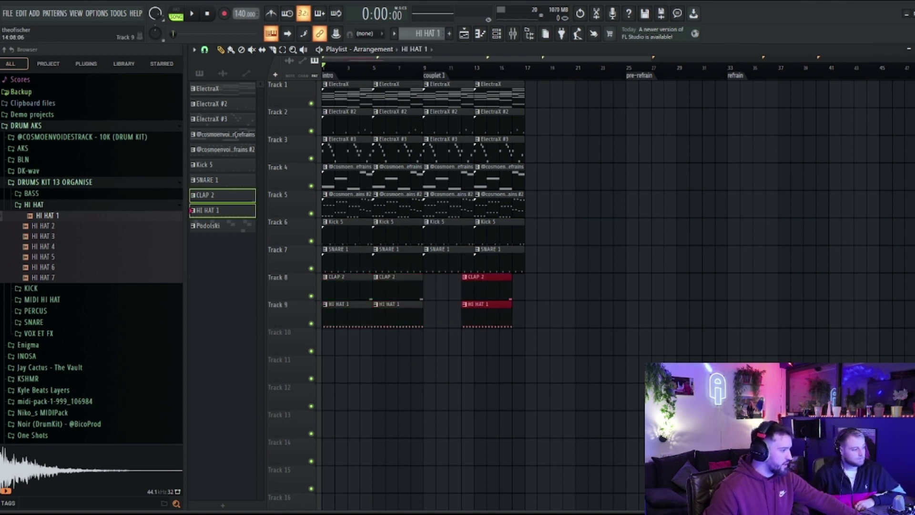
key(ctrl+b)
key(shift+Left)
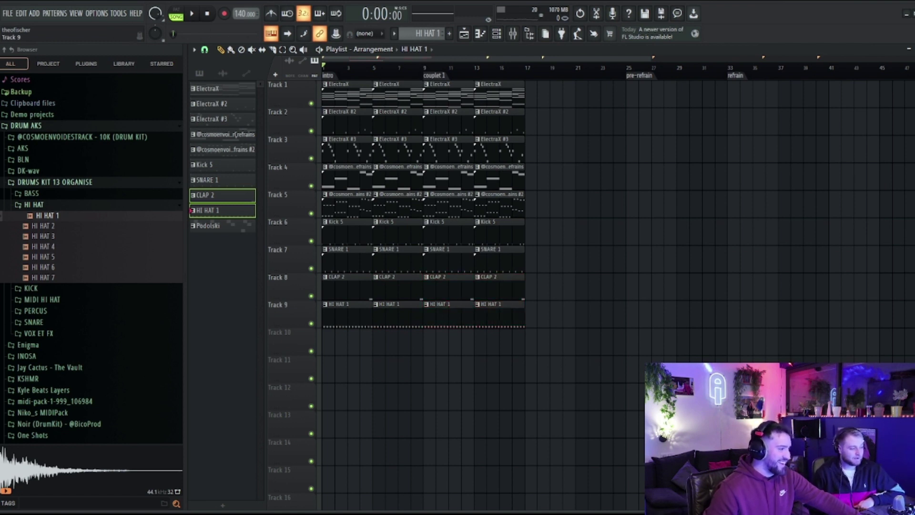
- Move the bass, kick, snare, clap and hi-hat clips down one track to free Track 4
drag(571, 384, 323, 219)
drag(563, 353, 321, 163)
key(shift+Down)
key(shift+Down)
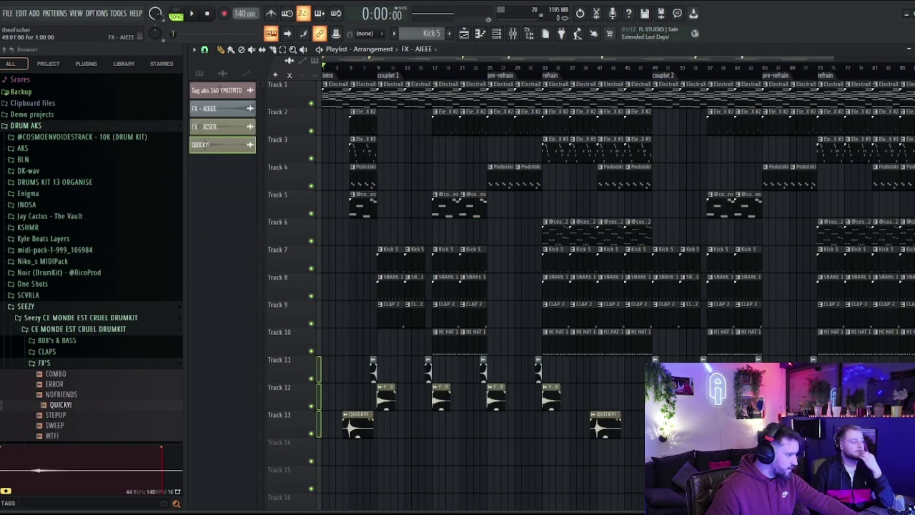
- Copy the melody and bass clips of intro bars 5–8 to bar 89 as an outro, continuing ElectraX until bar 97
scroll(572, 238, down, 2)
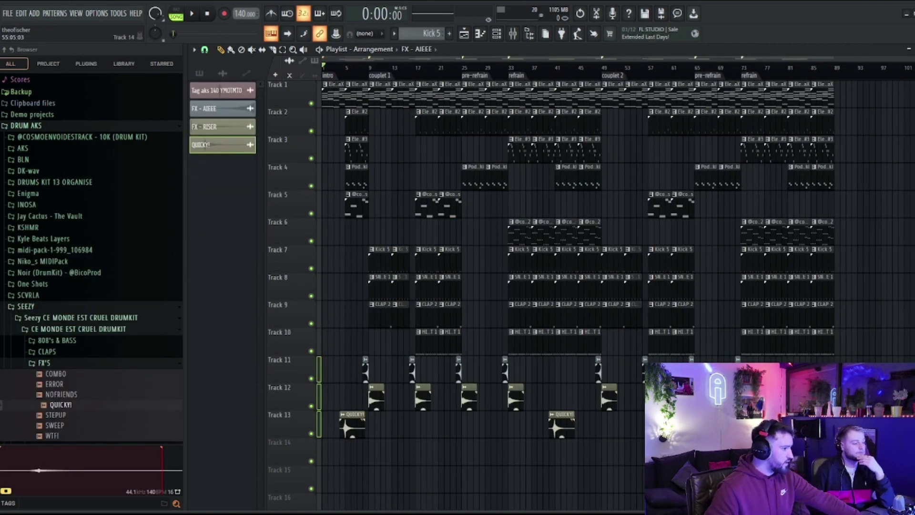
drag(361, 119, 848, 119)
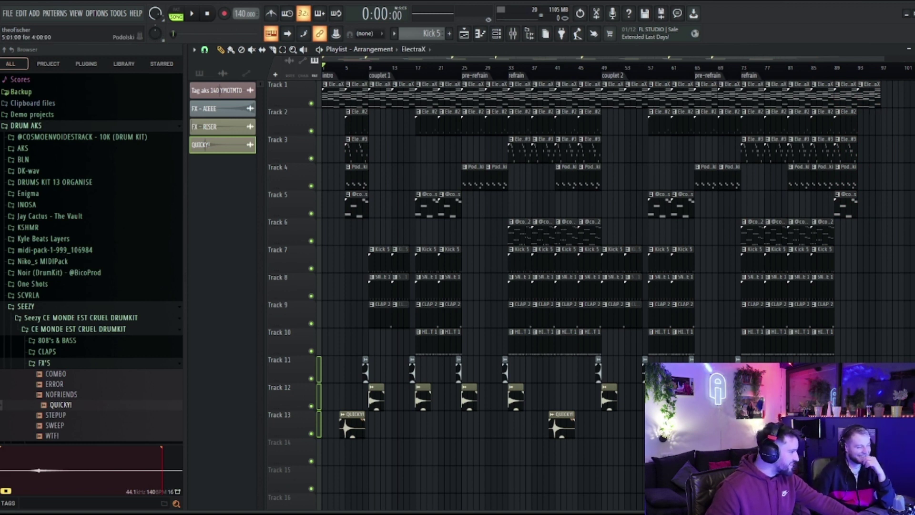
click(324, 84)
key(Escape)
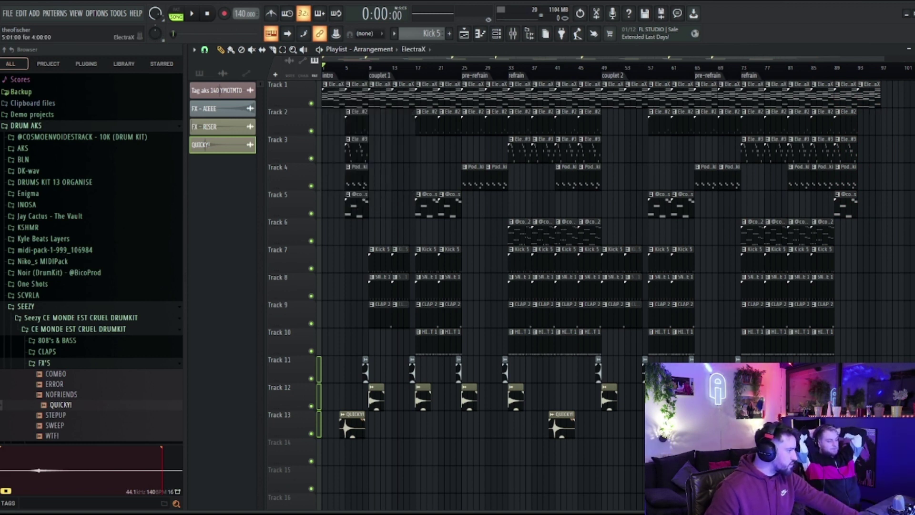
- Make the ElectraX clip at the start of couplet 1 unique as ElectraX #4 and transpose all its notes down one octave
click(372, 83)
click(396, 153)
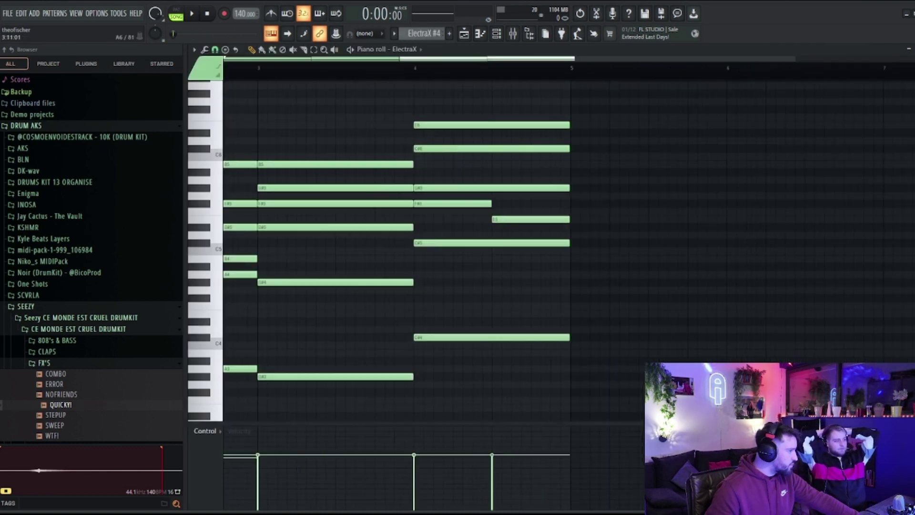
key(ctrl+a)
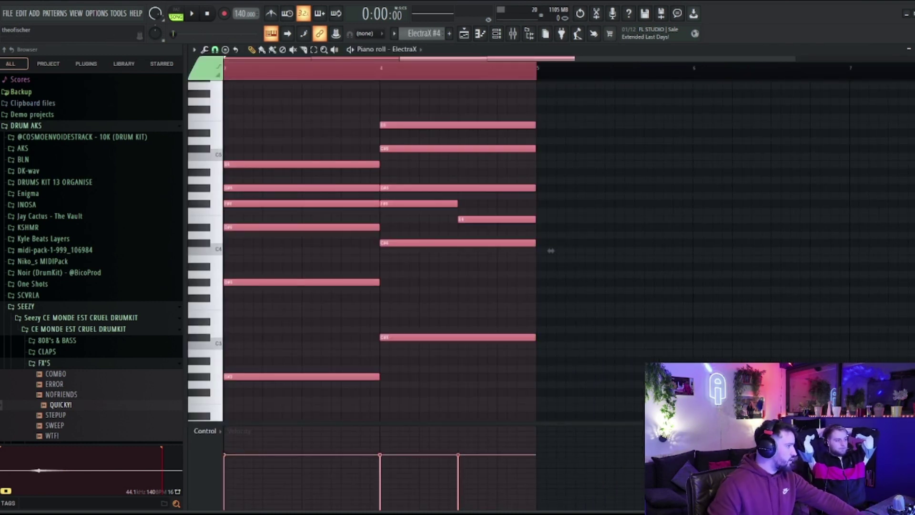
- Replace the ElectraX clips with ElectraX #4 in the first eight bars of both couplets and in both pre-refrains
key(F5)
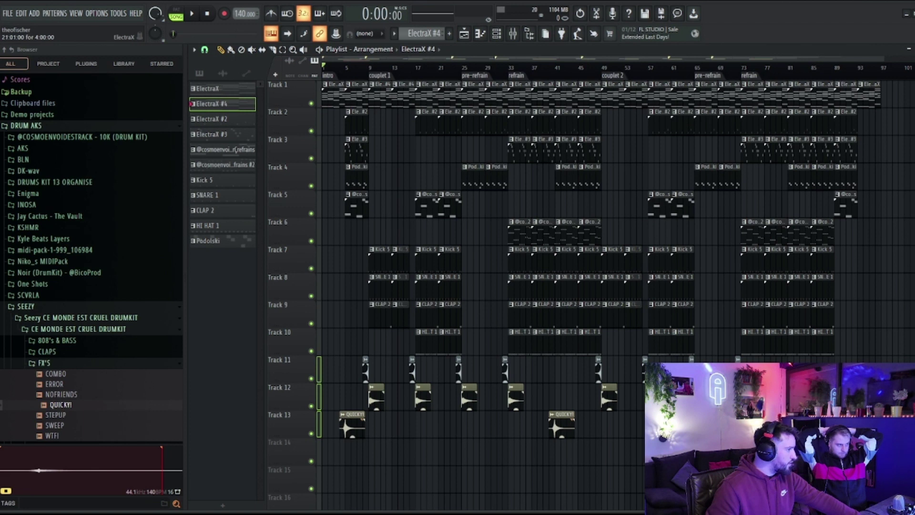
drag(477, 91, 617, 93)
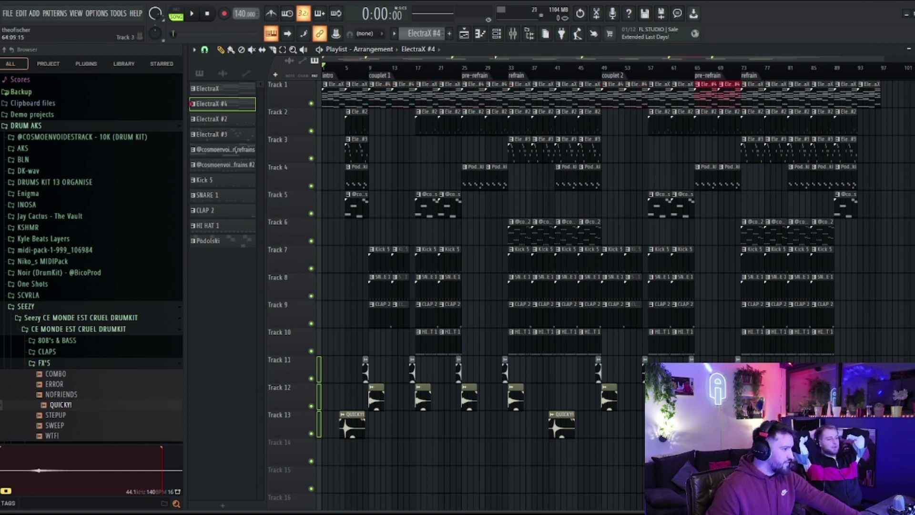
- Play the start of the song, raise the project tempo to 155 BPM and restretch all channels
key(space)
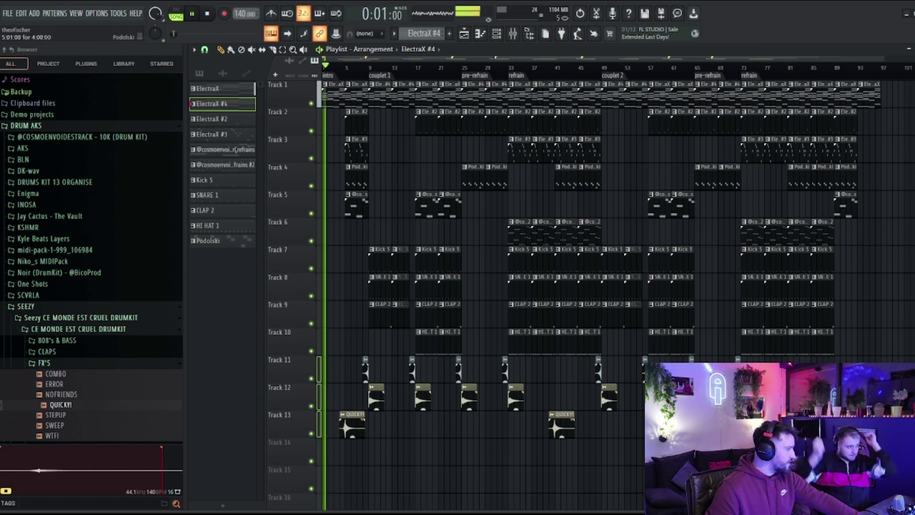
key(space)
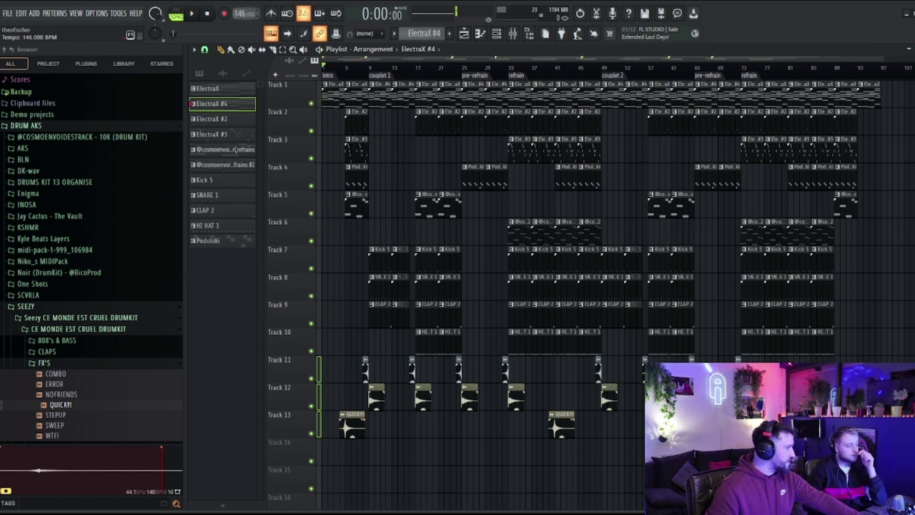
scroll(244, 13, up, 1)
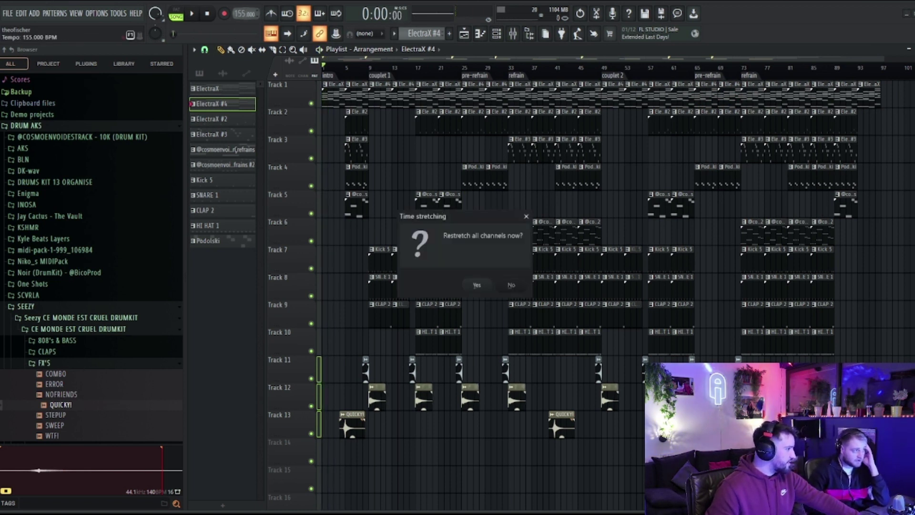
click(477, 285)
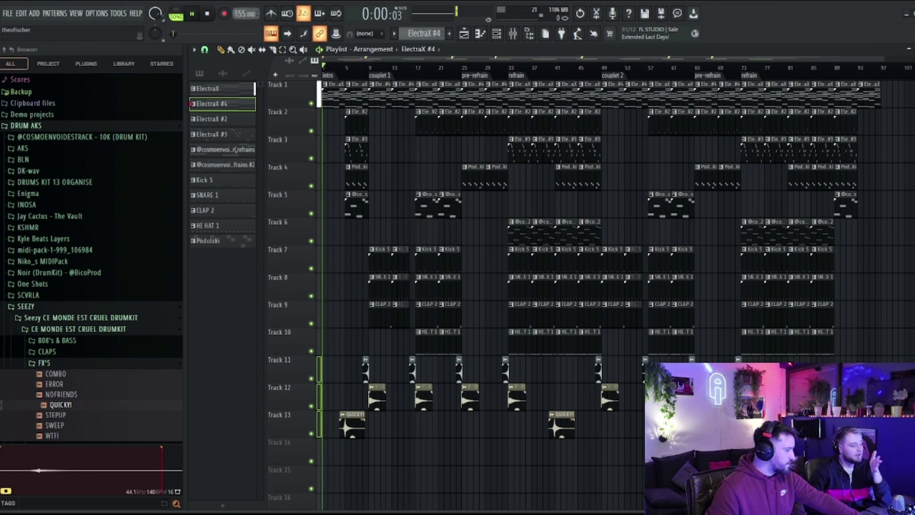
- Shift all FX - AIEEE clips slightly earlier so they end exactly where each new section starts
scroll(524, 285, up, 8)
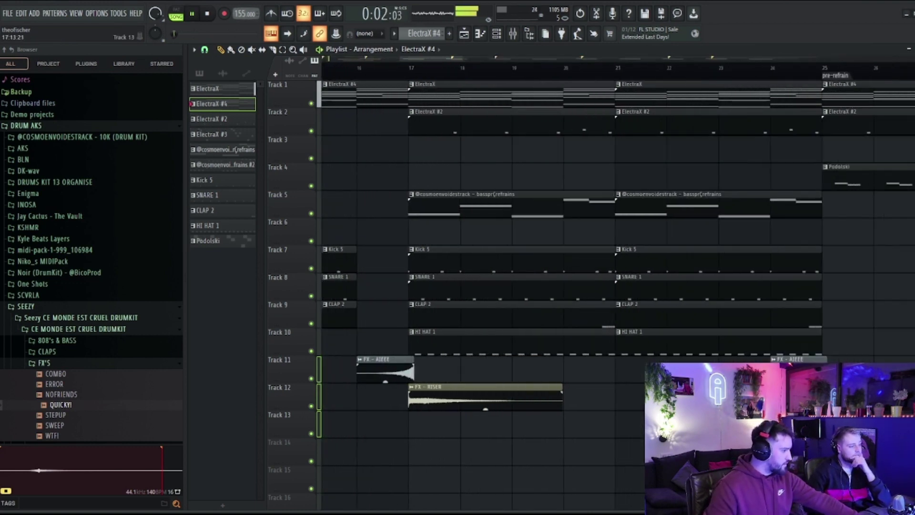
scroll(524, 286, down, 8)
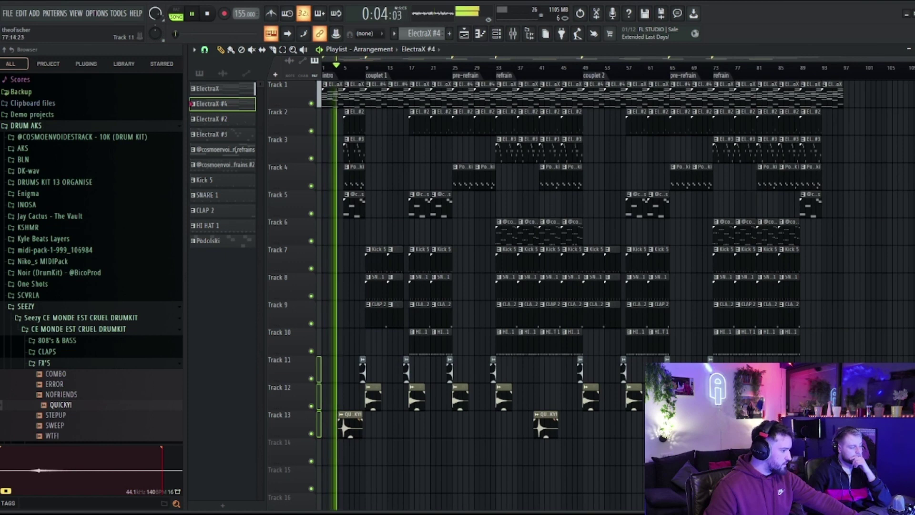
scroll(524, 286, up, 8)
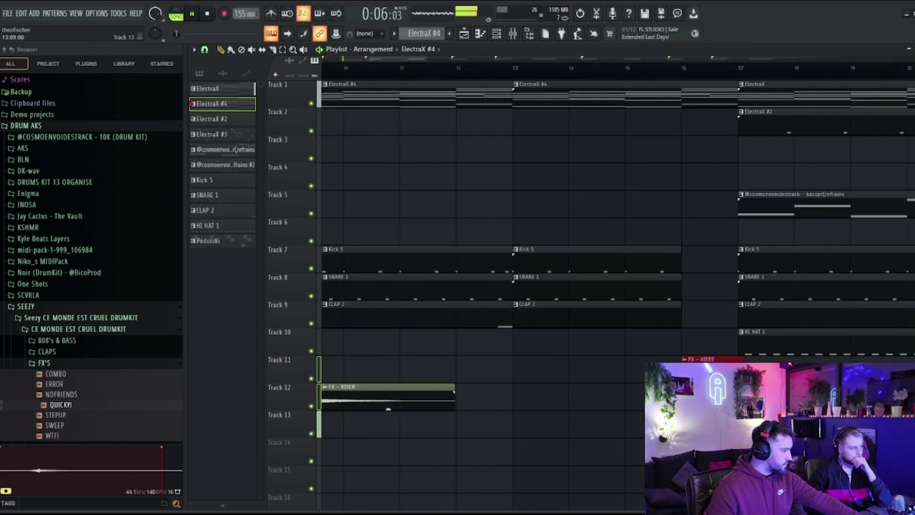
scroll(712, 371, up, 5)
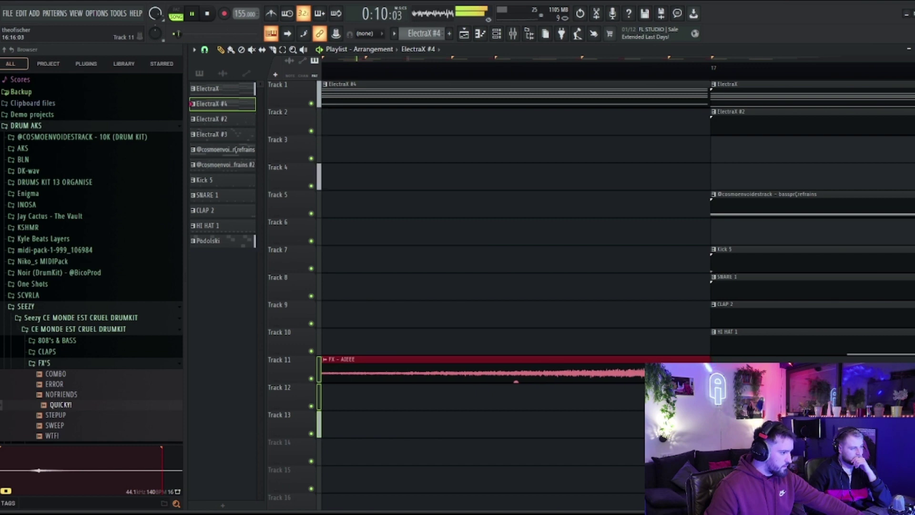
scroll(524, 238, down, 6)
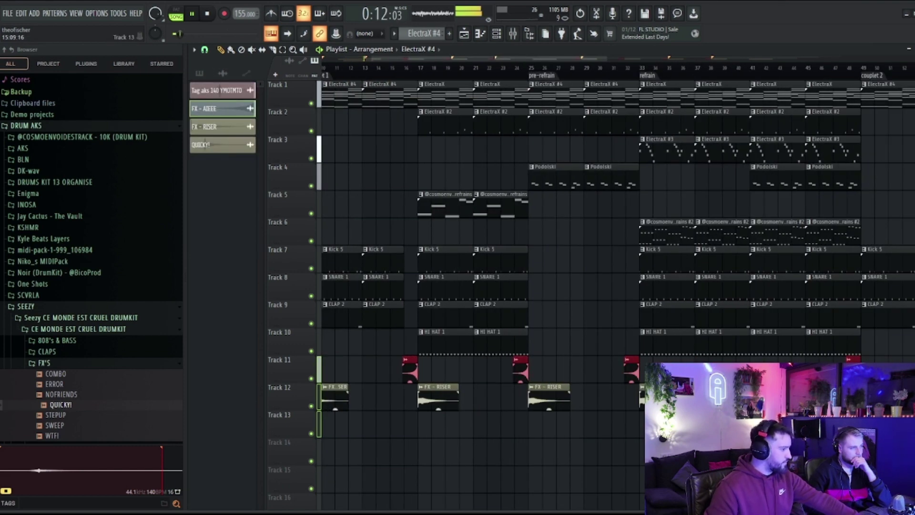
scroll(524, 239, down, 3)
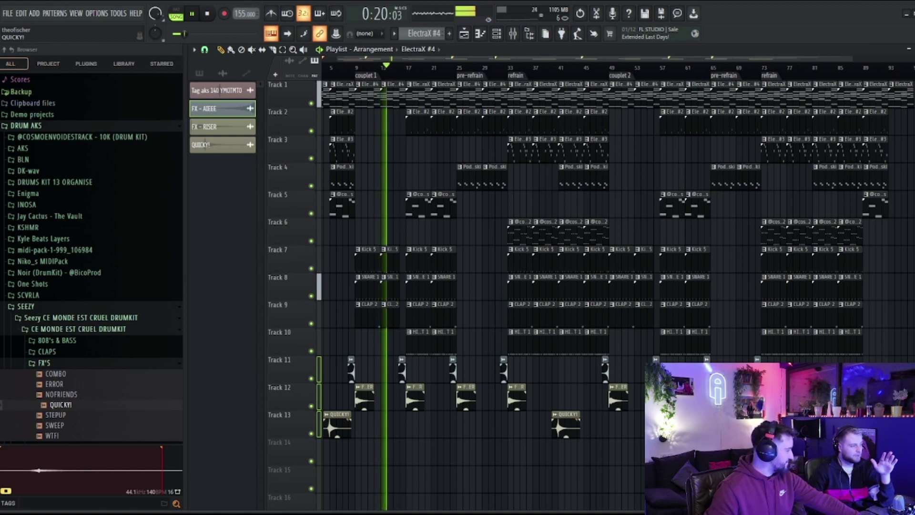
key(space)
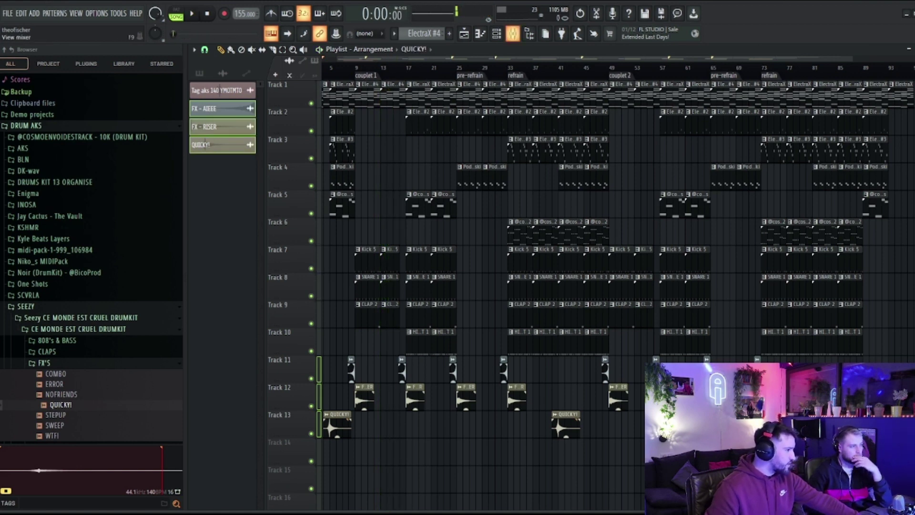
- Route FX - AIEEE, FX - RISER and QUICKY! to mixer tracks 24 to 26, and set FX - RISER and QUICKY! to about 70% volume
click(512, 34)
right_click(759, 58)
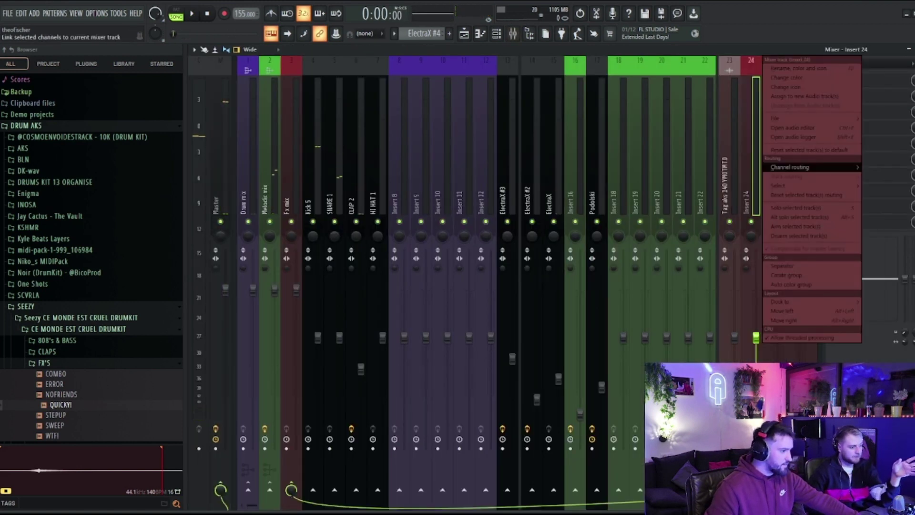
mouse_move(791, 167)
click(677, 176)
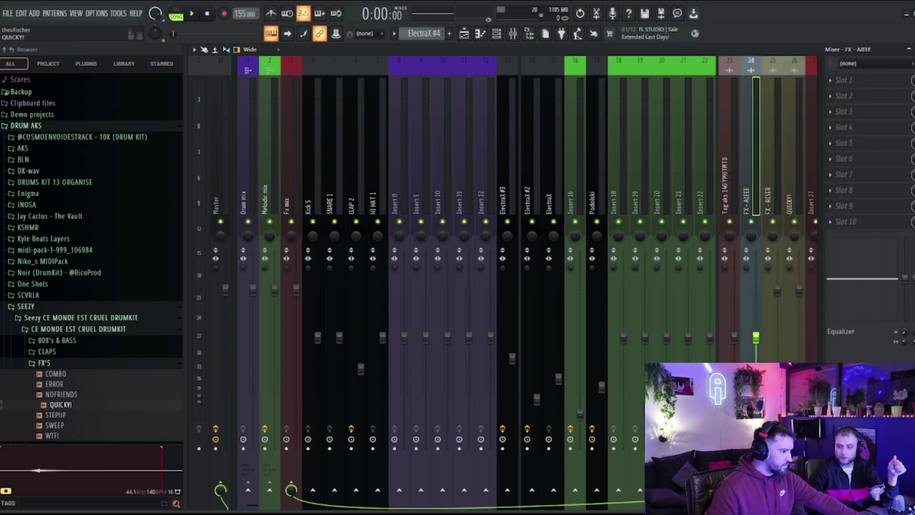
drag(772, 143, 794, 143)
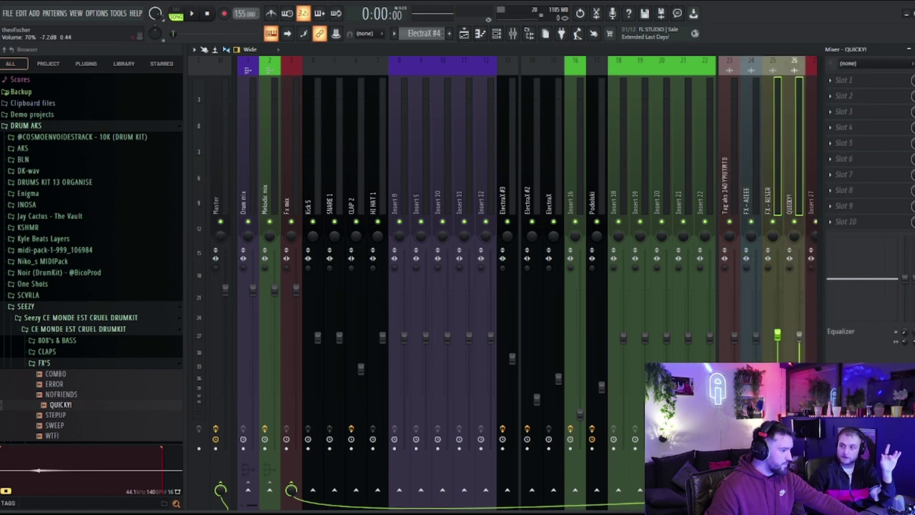
- Return to the playlist and play the arrangement from couplet 1 into the first refrain
key(F5)
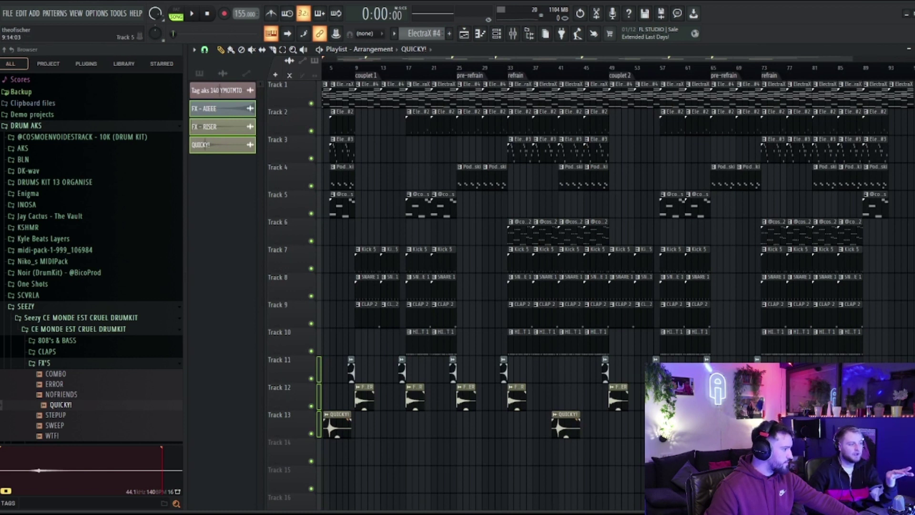
key(space)
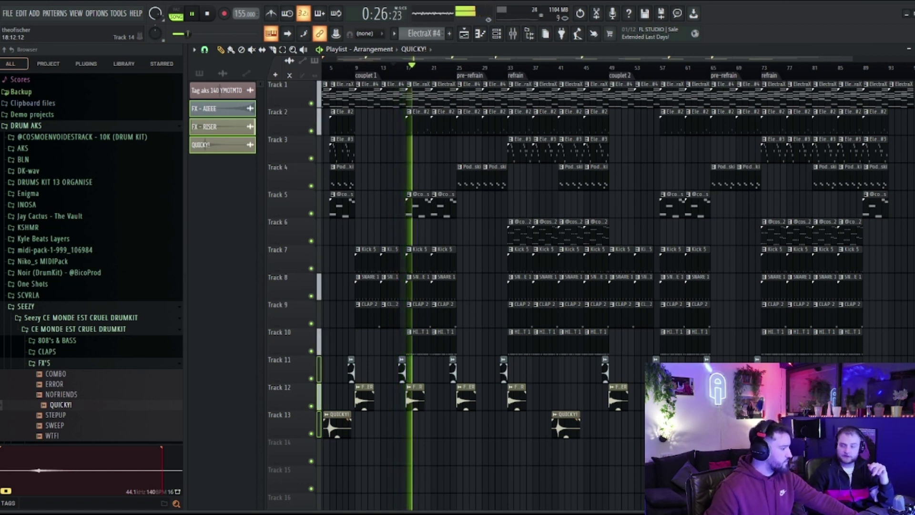
key(space)
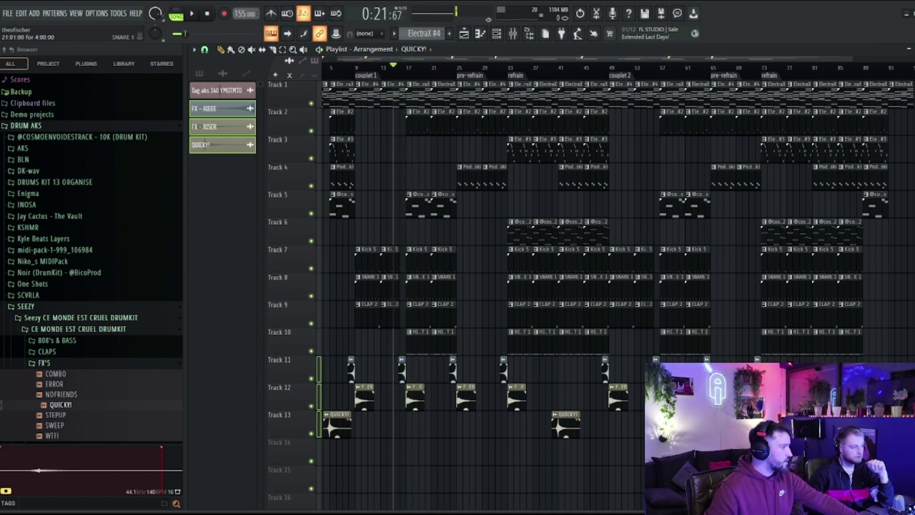
key(space)
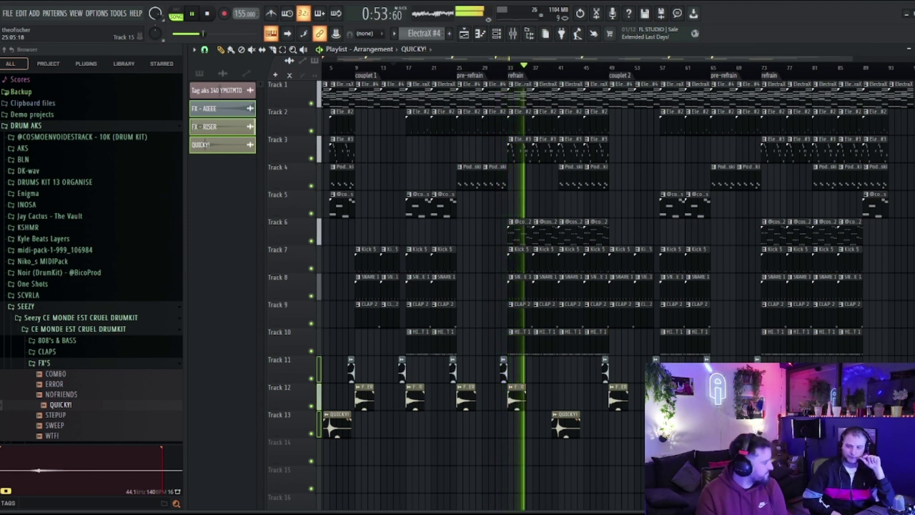
- Lower the project tempo to 153 BPM during playback
scroll(244, 13, down, 1)
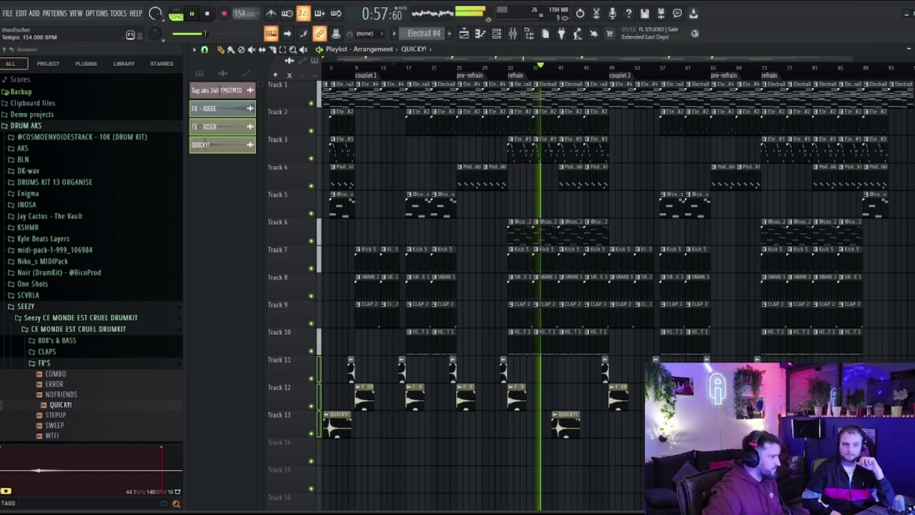
scroll(245, 13, down, 1)
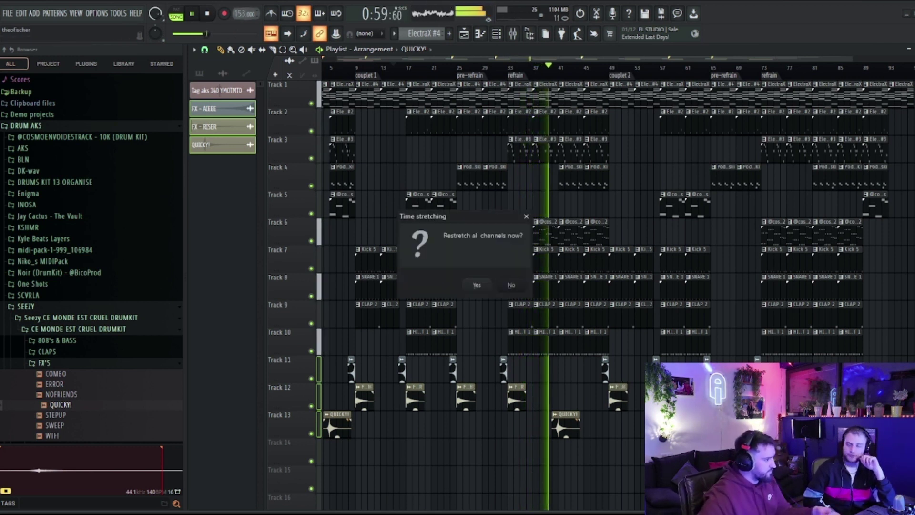